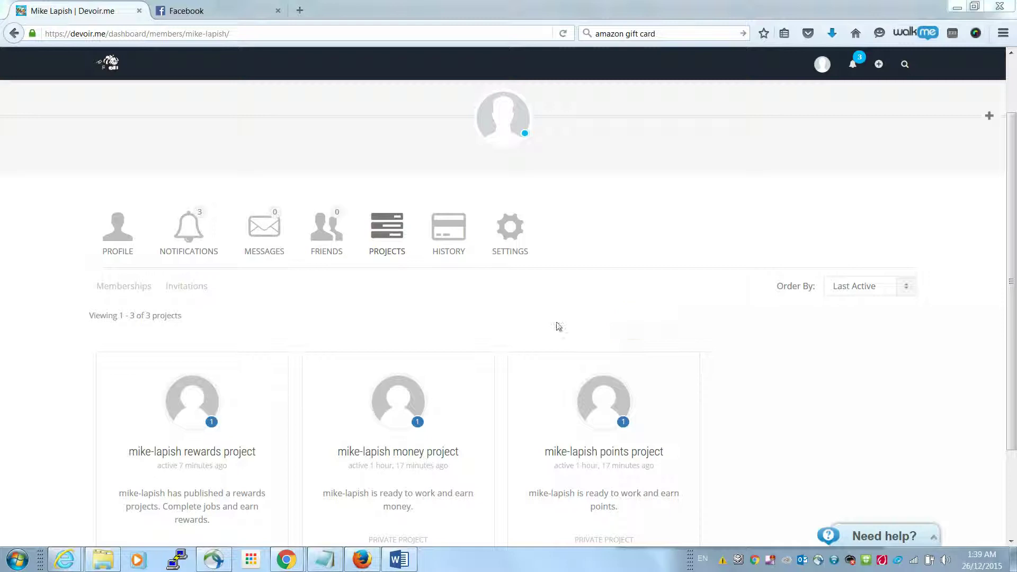
# Open the rewards project from the profile's Projects list
pyautogui.click(202, 419)
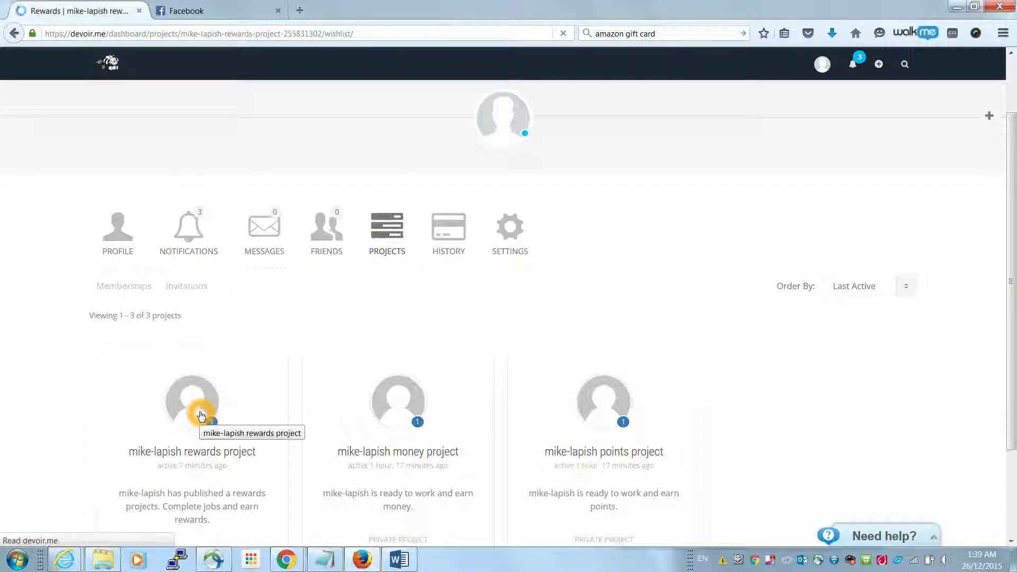
# Title the new reward 'Amazon Gift Card' from the Amazon suggestion
pyautogui.scroll(-4, 745, 265)
pyautogui.click(527, 266)
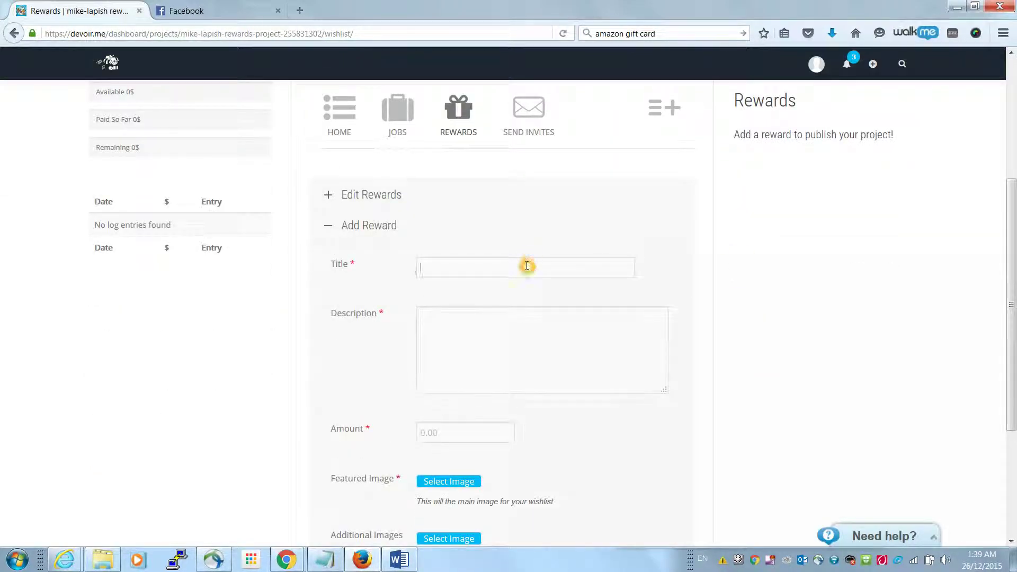
pyautogui.write('Amazon')
pyautogui.press('Down')
pyautogui.press('Tab')
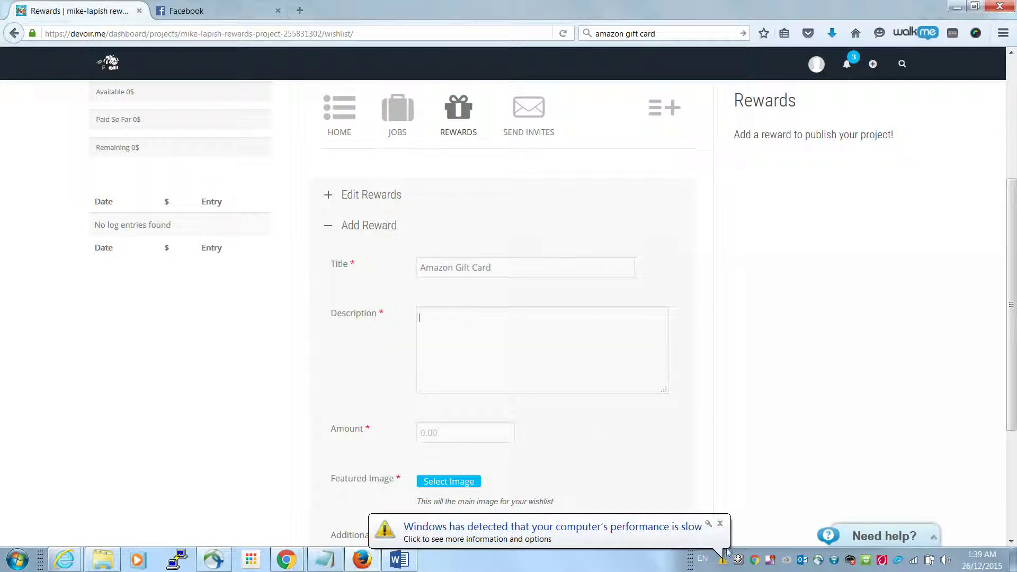
pyautogui.click(720, 524)
# Give the reward the description 'some desc' and an amount of 25
pyautogui.click(534, 358)
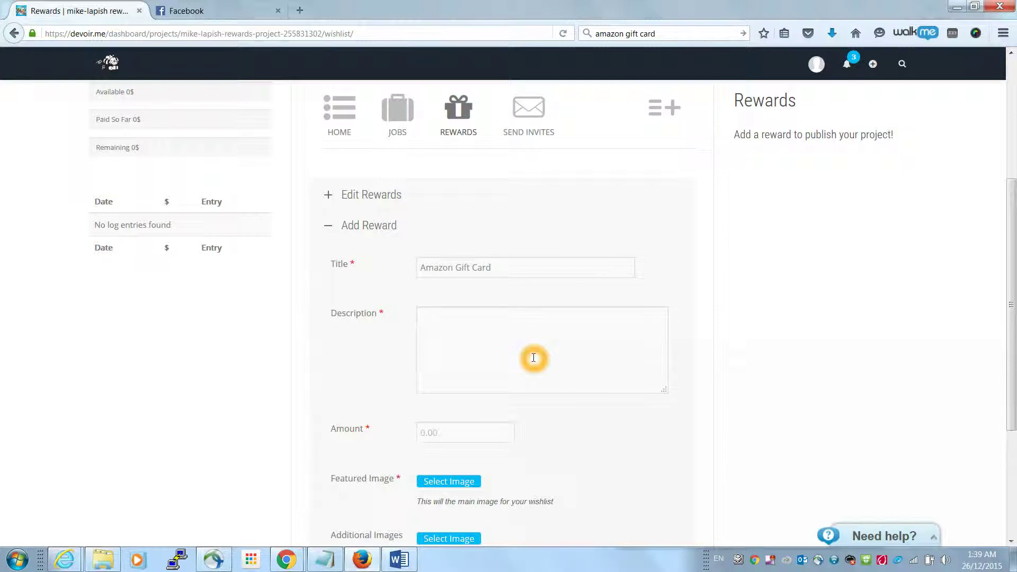
pyautogui.write('som')
pyautogui.click(472, 438)
pyautogui.write('2')
pyautogui.scroll(-3, 530, 440)
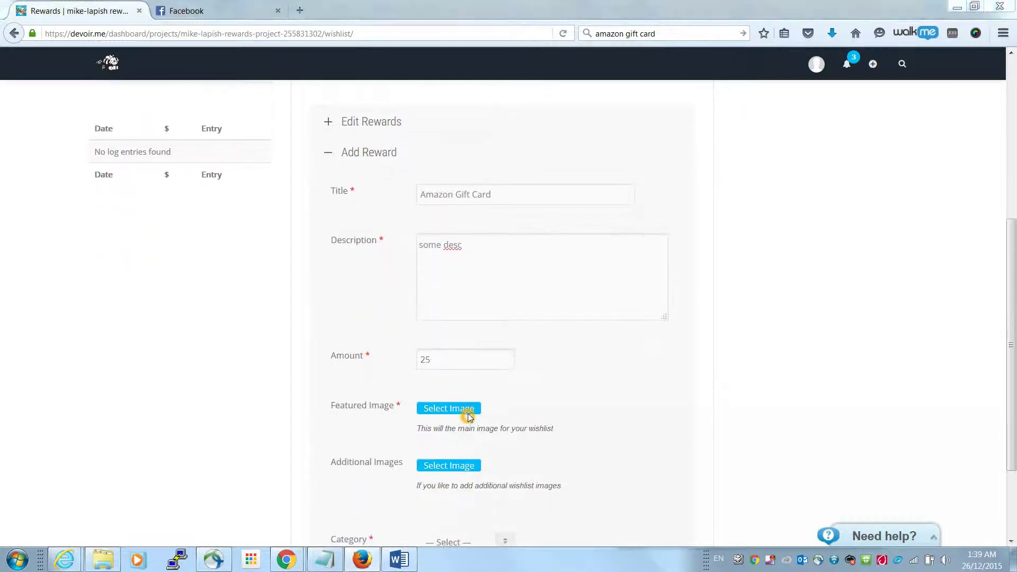
# Attach amazon-gift-card.jpg, choose the Custom Wishes category, and submit the reward
pyautogui.click(469, 414)
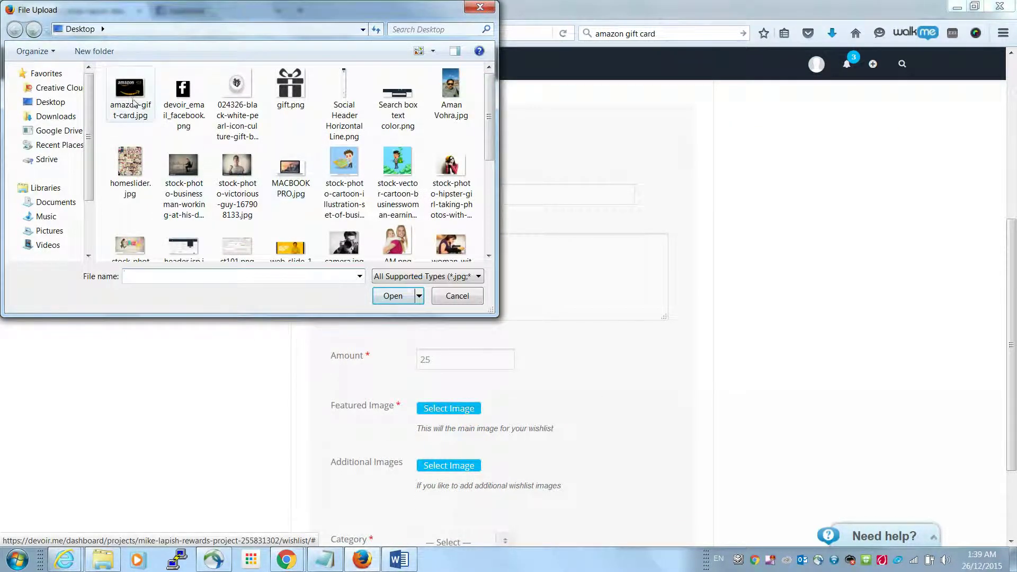
pyautogui.doubleClick(131, 90)
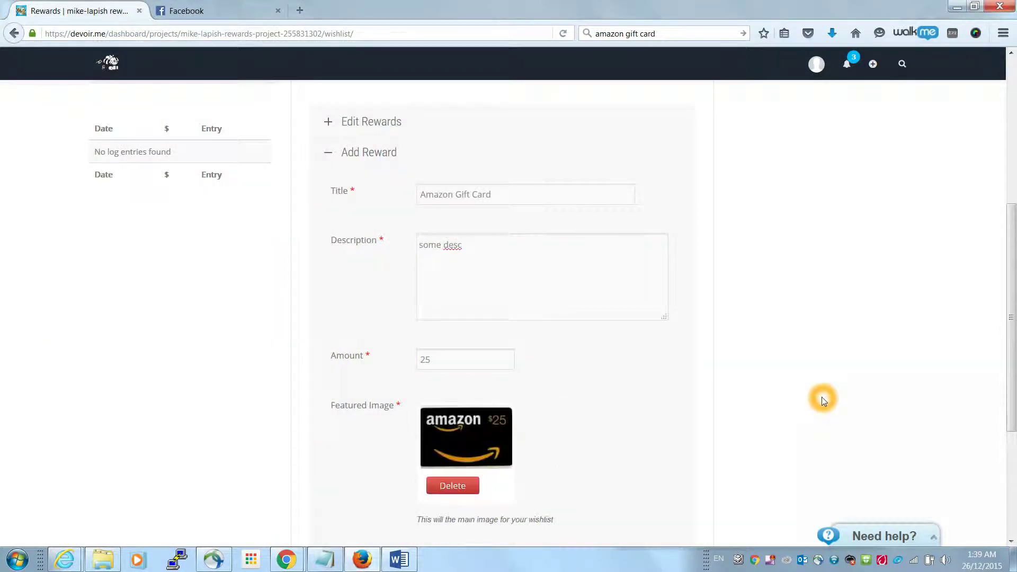
pyautogui.scroll(-4, 822, 410)
pyautogui.click(505, 424)
pyautogui.click(459, 450)
pyautogui.click(446, 462)
# Confirm the $25 Amazon Gift Card is listed in Edit Rewards, then go to the project's Jobs
pyautogui.click(794, 410)
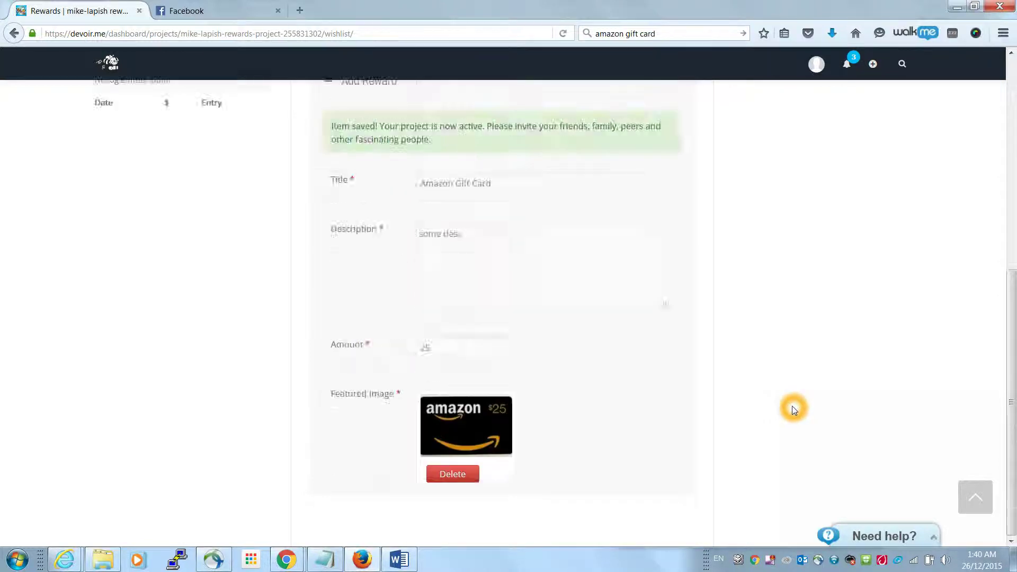
pyautogui.click(459, 284)
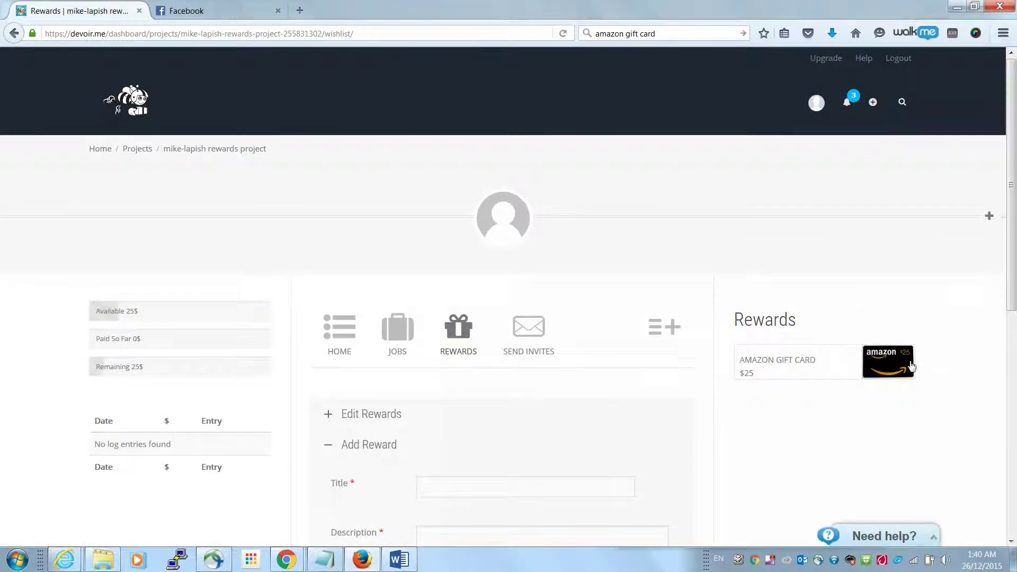
pyautogui.click(917, 416)
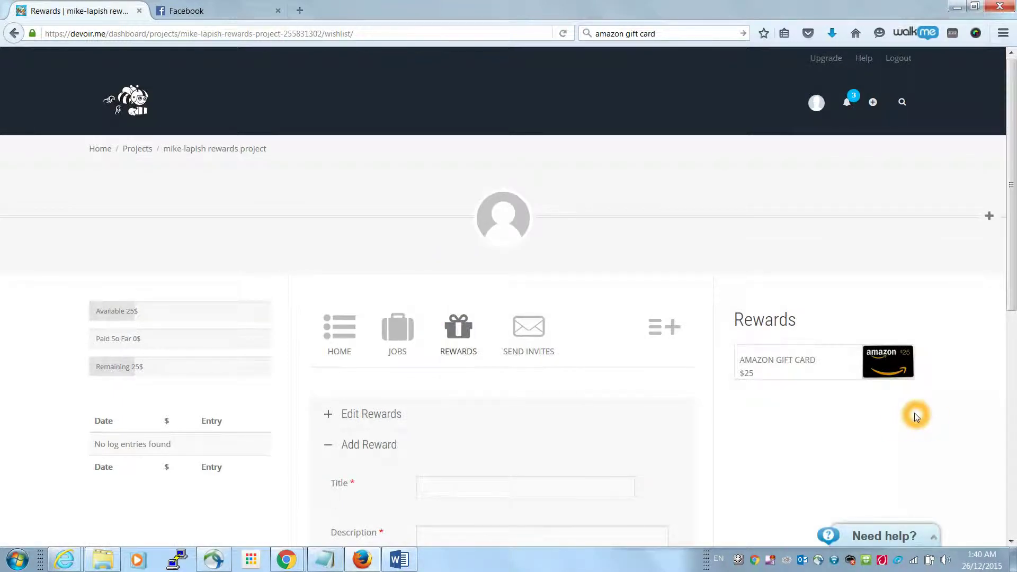
pyautogui.scroll(-3, 917, 416)
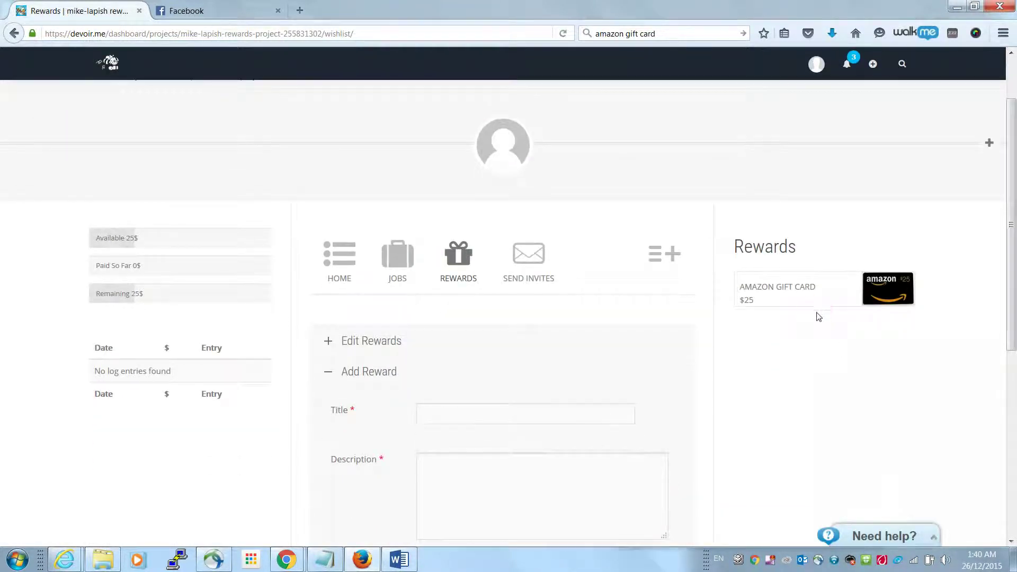
pyautogui.click(828, 356)
pyautogui.click(368, 339)
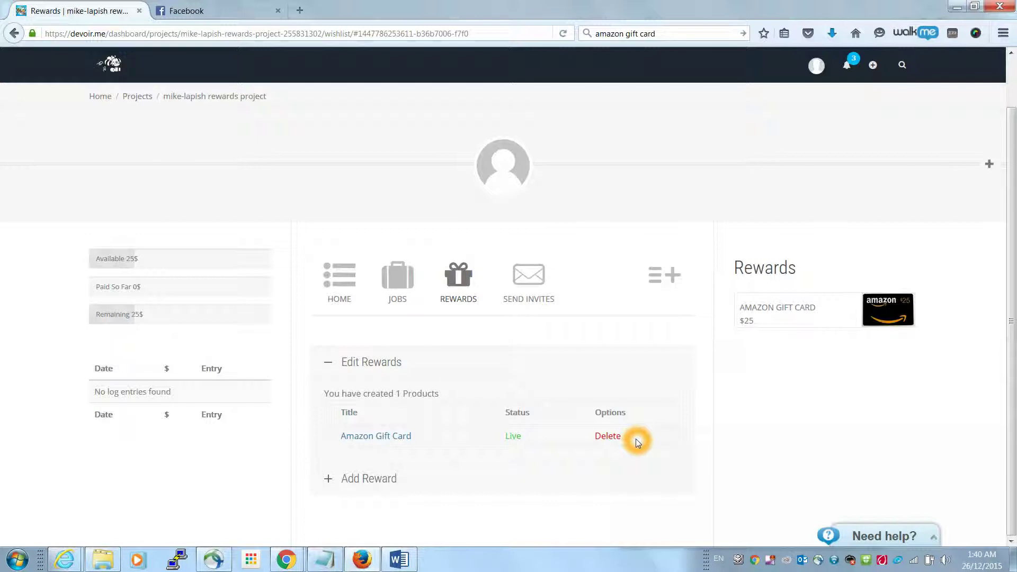
pyautogui.click(424, 296)
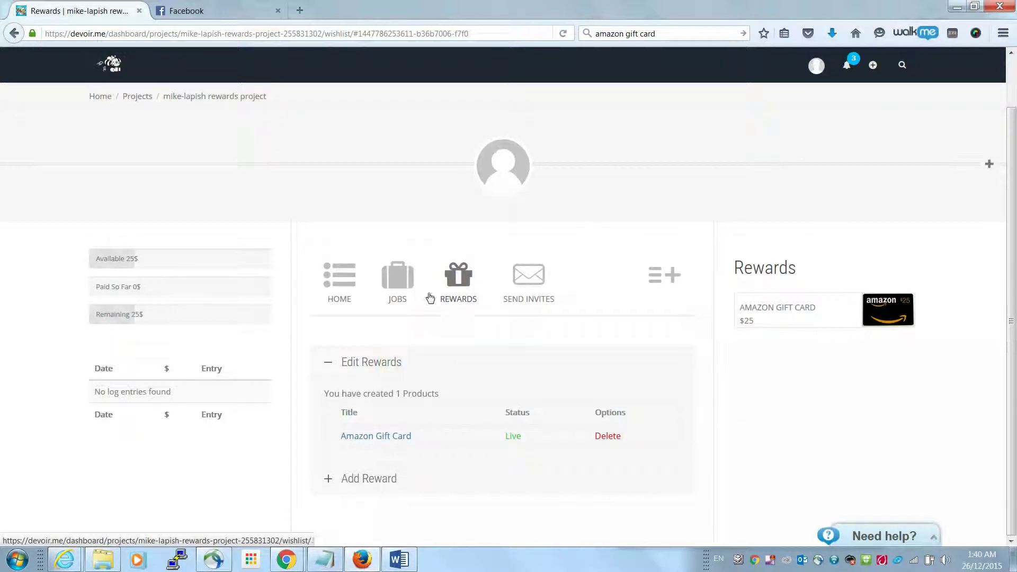
pyautogui.click(397, 284)
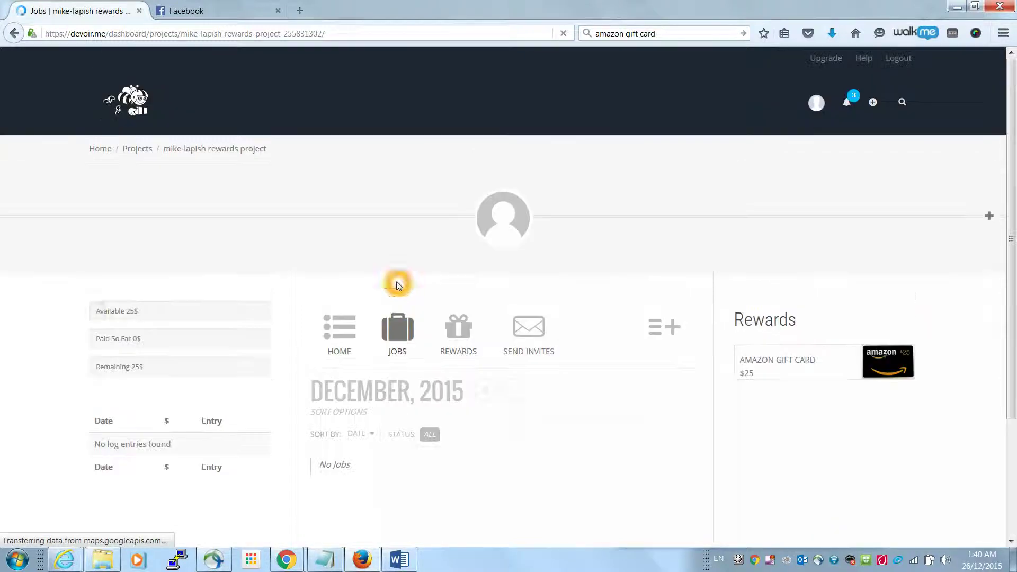
# Expand the job form and name the job 'Create wireframes for xyz ltd.com'
pyautogui.click(470, 466)
pyautogui.scroll(-3, 470, 465)
pyautogui.click(420, 481)
pyautogui.click(516, 441)
pyautogui.click(515, 441)
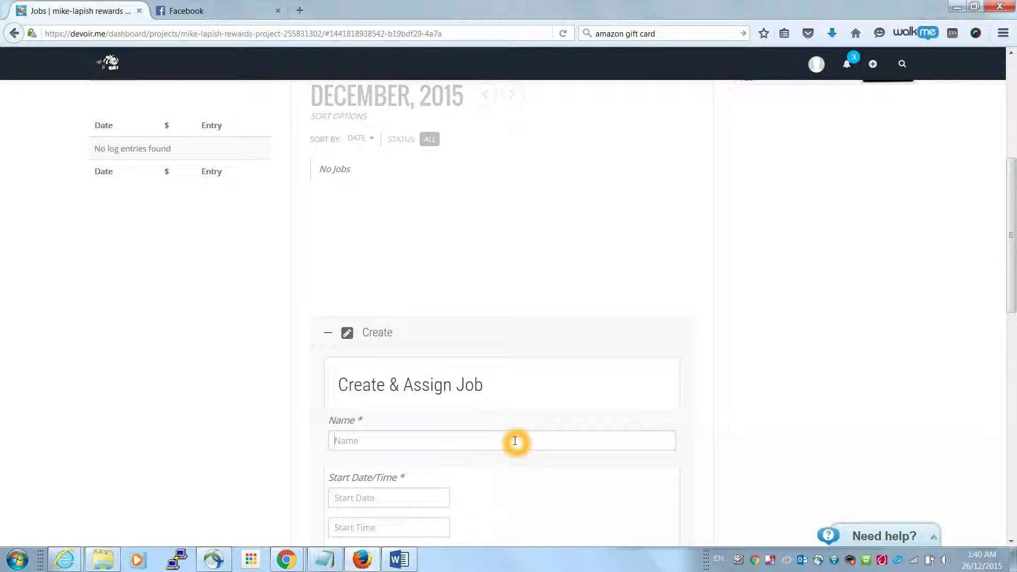
pyautogui.write('Create wireframes for xyz ltd.com')
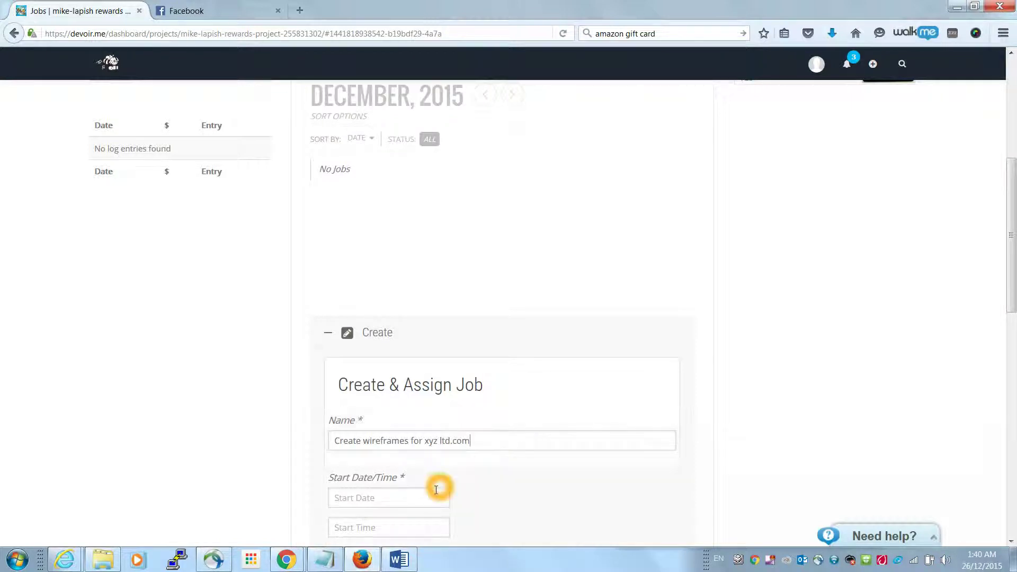
# Set the job start to 2015/12/25 at 07:00 AM
pyautogui.click(426, 497)
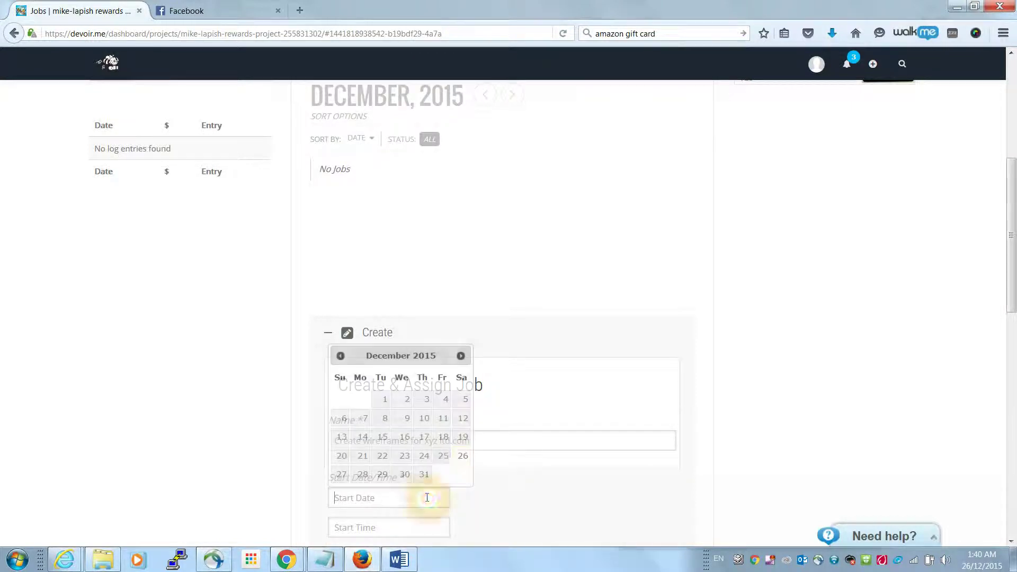
pyautogui.click(449, 460)
pyautogui.click(387, 527)
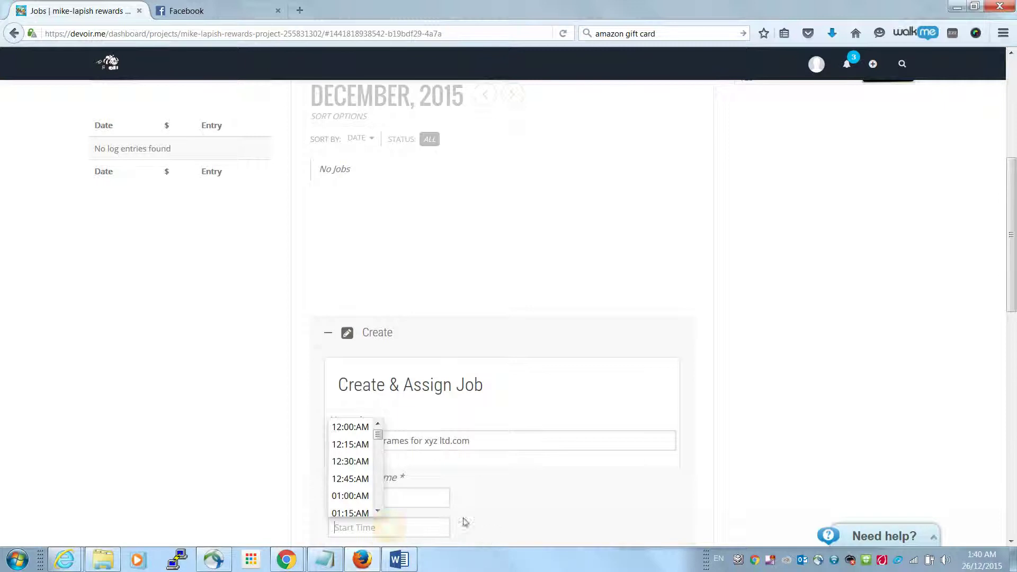
pyautogui.scroll(-2, 380, 487)
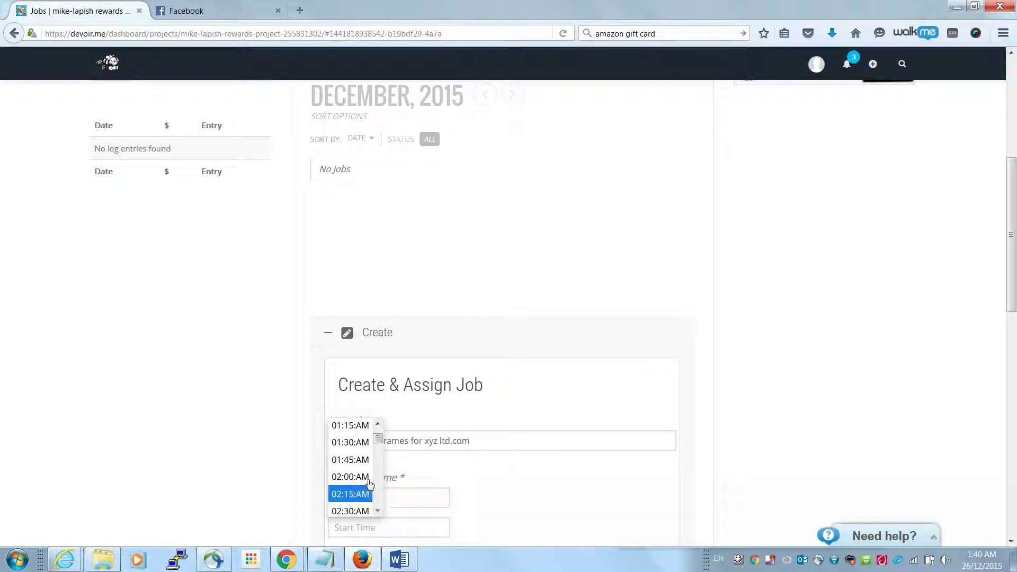
pyautogui.scroll(-2, 370, 491)
pyautogui.scroll(-5, 379, 502)
pyautogui.click(361, 476)
pyautogui.scroll(-3, 525, 472)
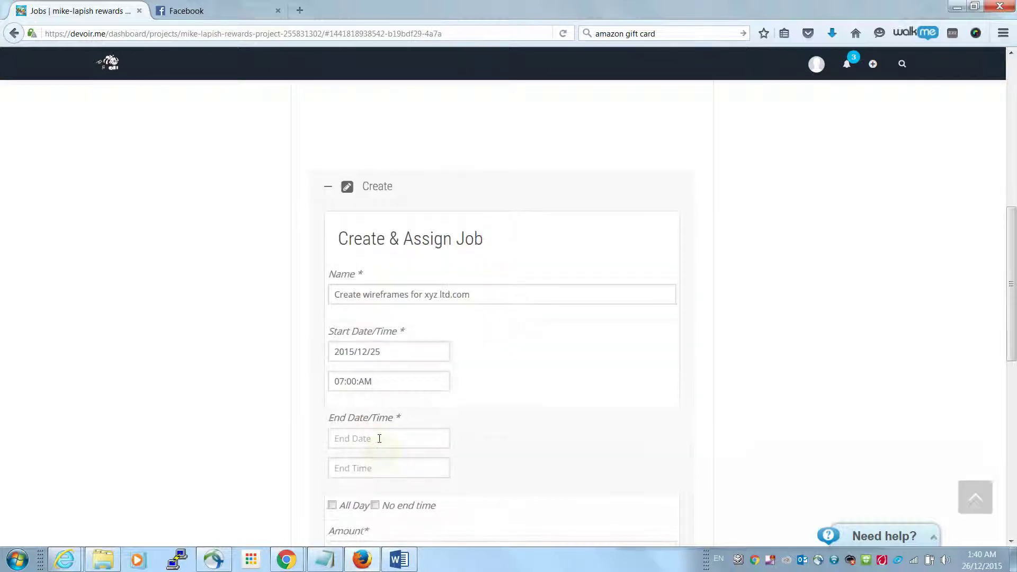
# Set the job end to January 31, 2016 at 11:45 PM
pyautogui.click(380, 442)
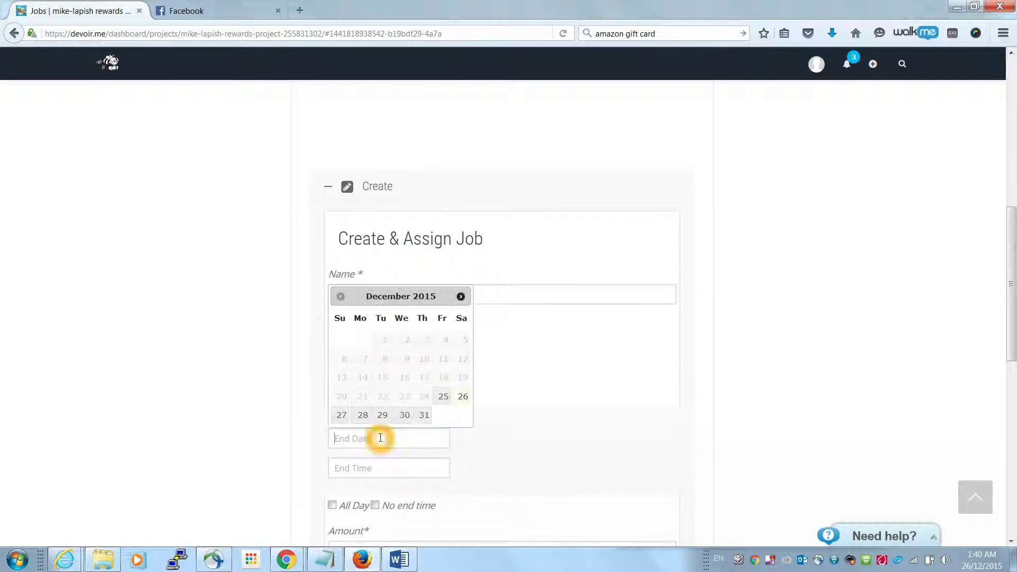
pyautogui.click(456, 300)
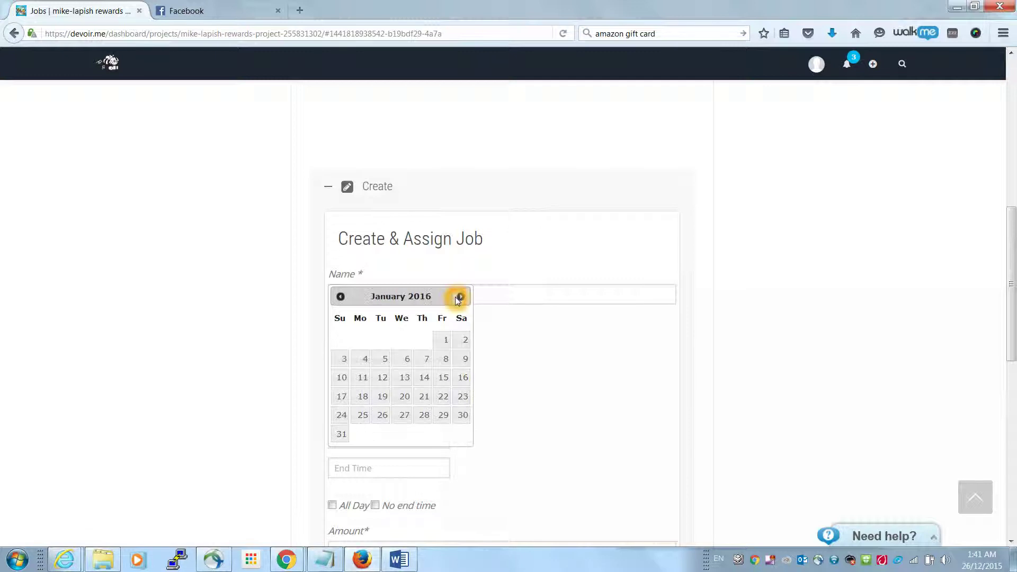
pyautogui.click(342, 435)
pyautogui.click(375, 470)
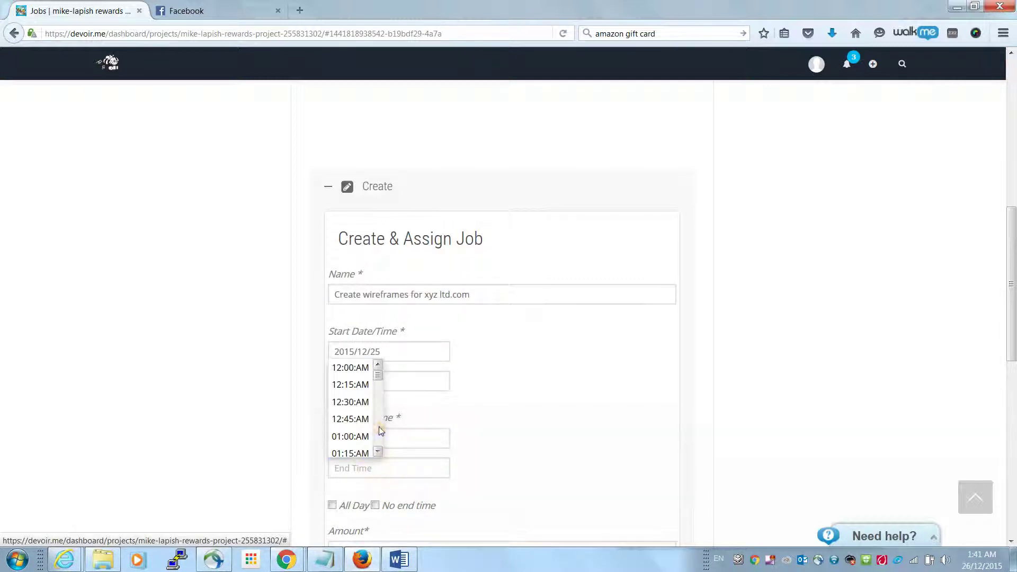
pyautogui.scroll(-2, 379, 424)
pyautogui.scroll(2, 379, 392)
pyautogui.moveTo(378, 375); pyautogui.dragTo(377, 450)
pyautogui.click(371, 452)
pyautogui.scroll(-3, 573, 454)
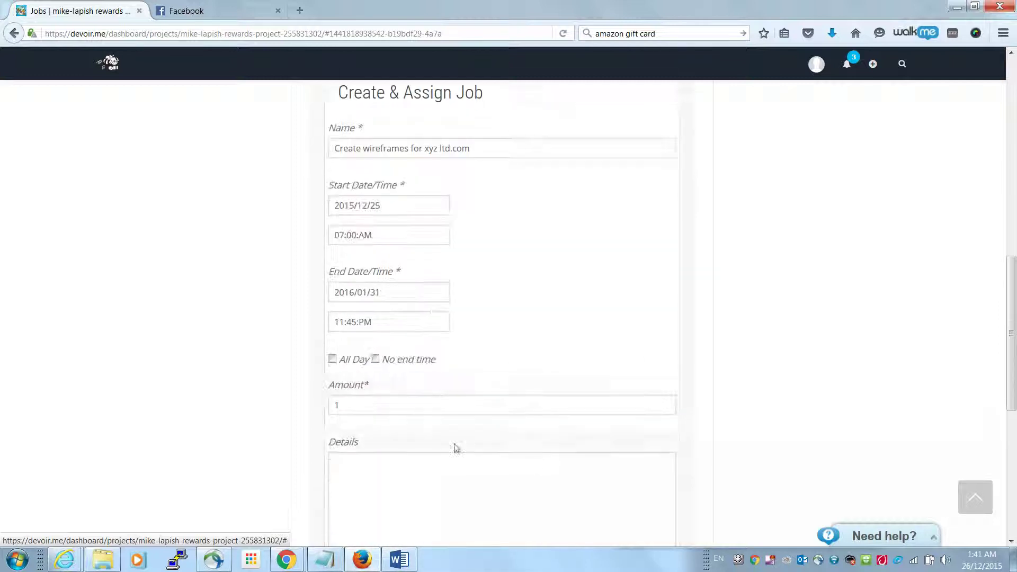
# Enter amount 25 and details 'some links here', then begin the location address
pyautogui.doubleClick(434, 409)
pyautogui.write('25')
pyautogui.click(573, 506)
pyautogui.write('some')
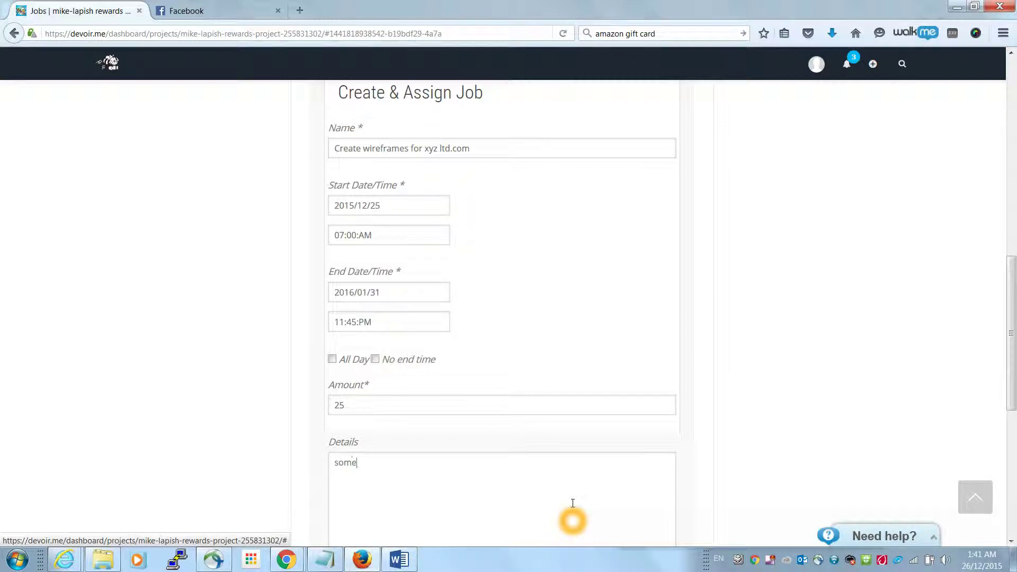
pyautogui.write(' links here')
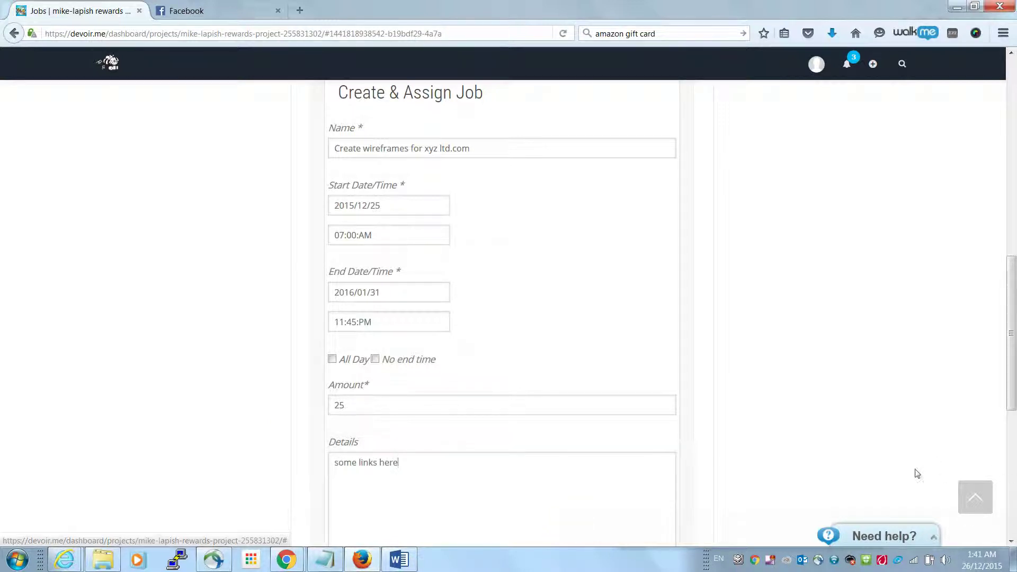
pyautogui.scroll(-4, 973, 441)
pyautogui.click(393, 412)
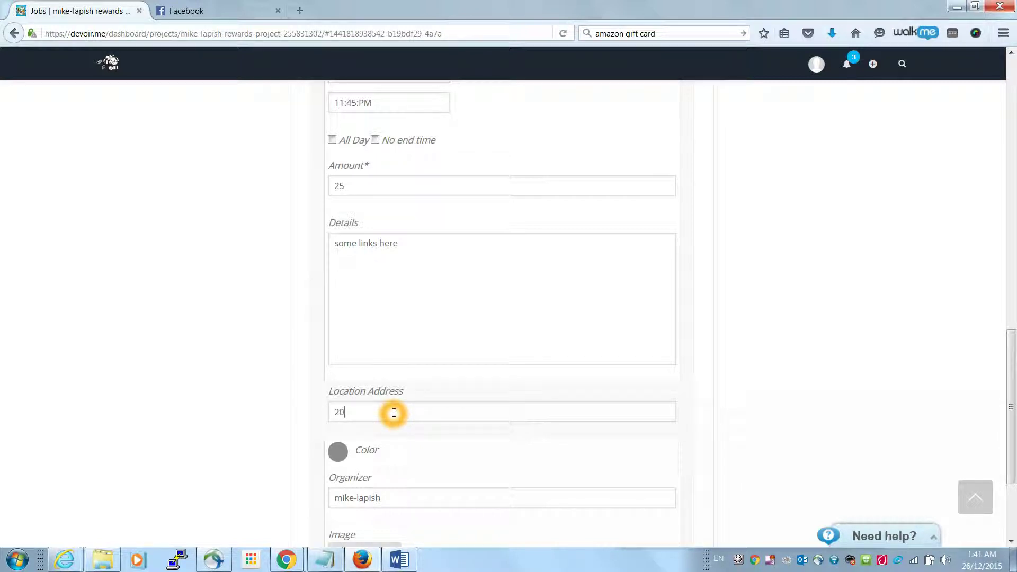
pyautogui.write('St, toronto On')
pyautogui.press('Tab')
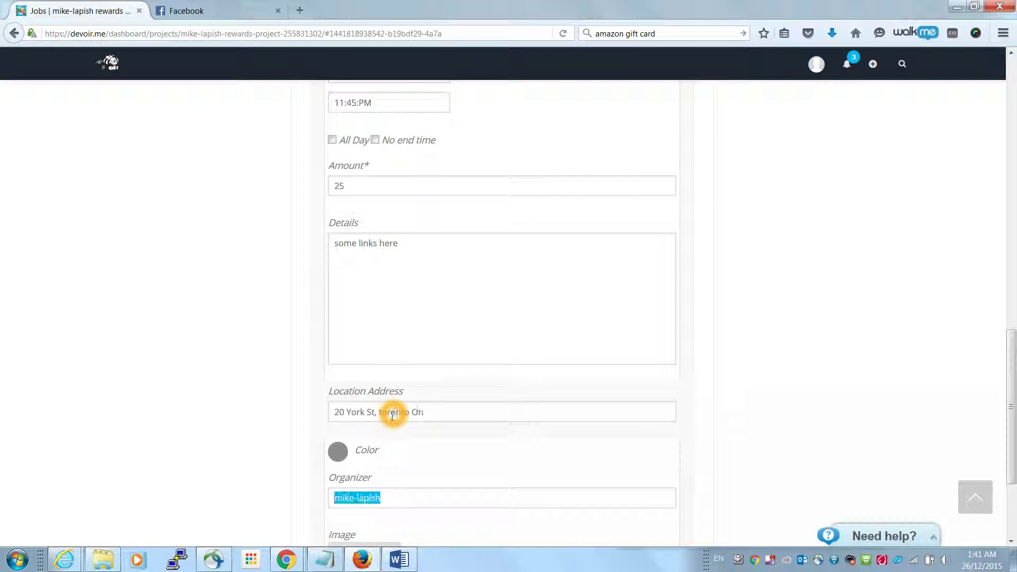
pyautogui.click(338, 451)
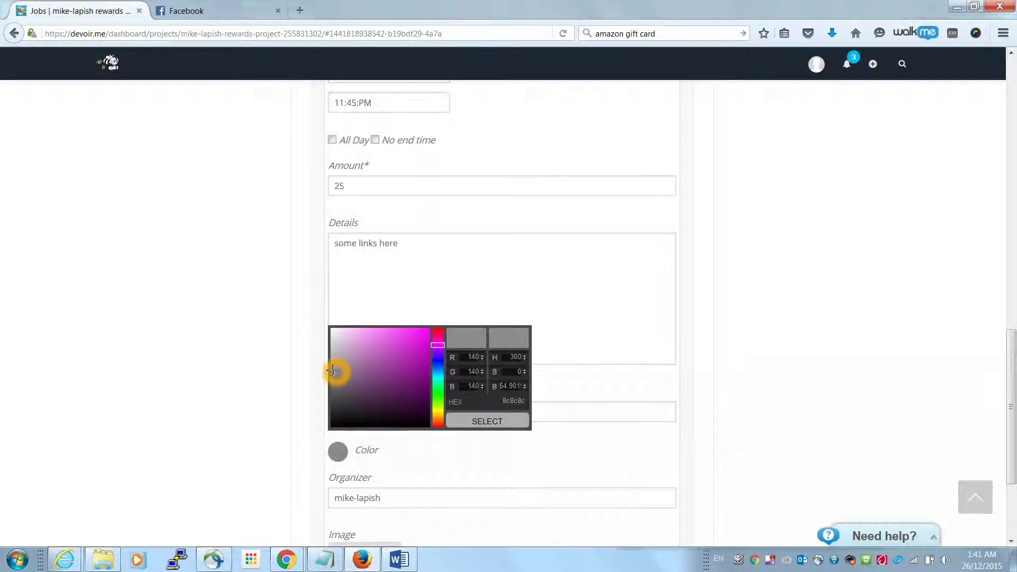
pyautogui.moveTo(438, 345); pyautogui.dragTo(433, 411)
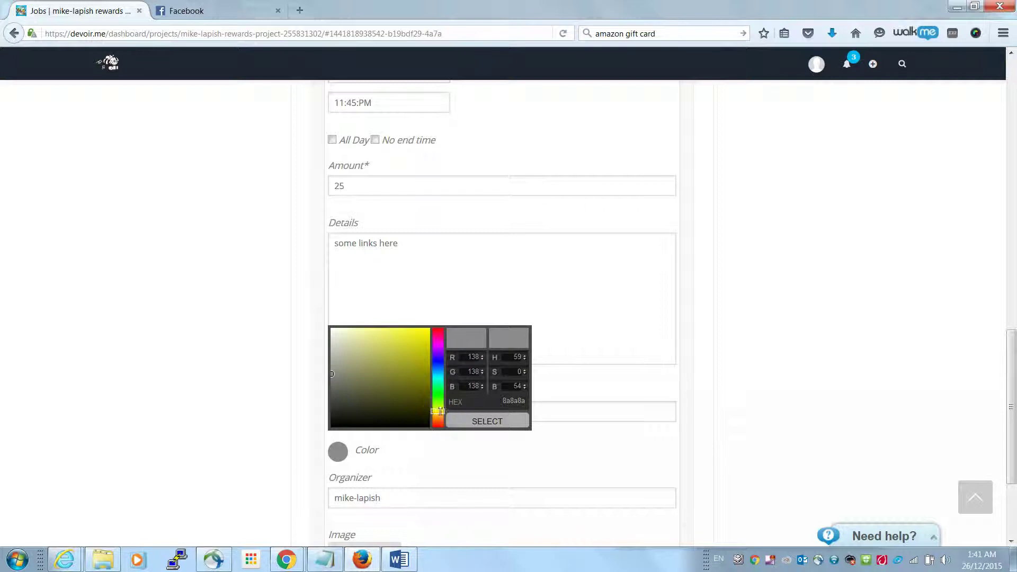
pyautogui.click(509, 422)
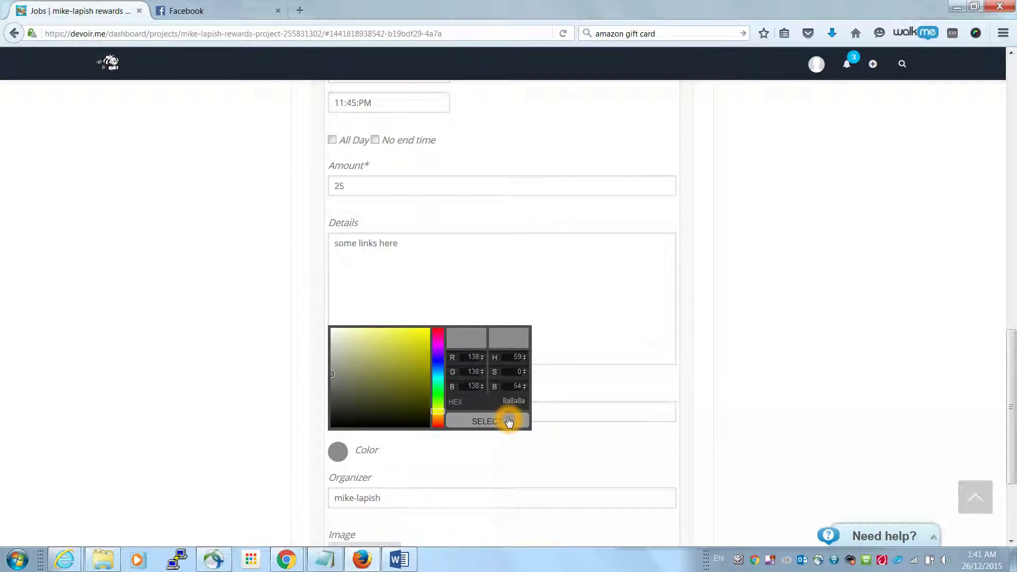
pyautogui.click(508, 422)
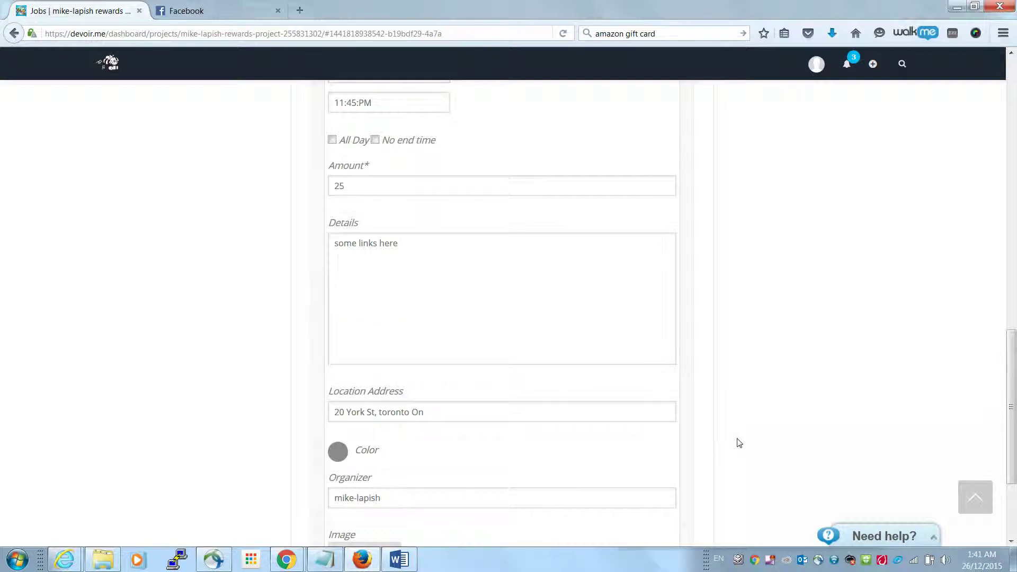
pyautogui.click(332, 452)
pyautogui.click(398, 341)
pyautogui.click(481, 420)
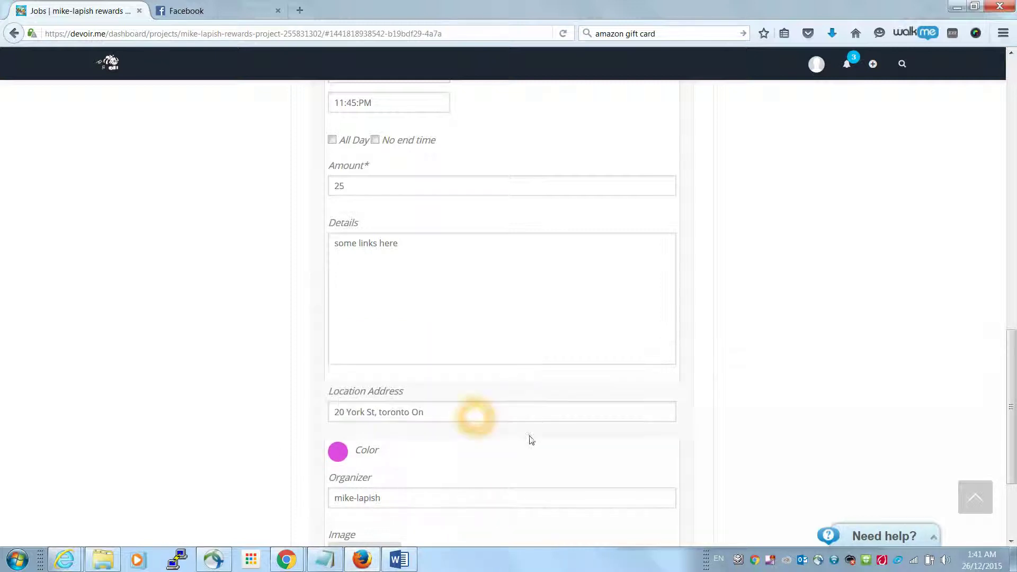
pyautogui.scroll(-3, 717, 460)
pyautogui.click(390, 403)
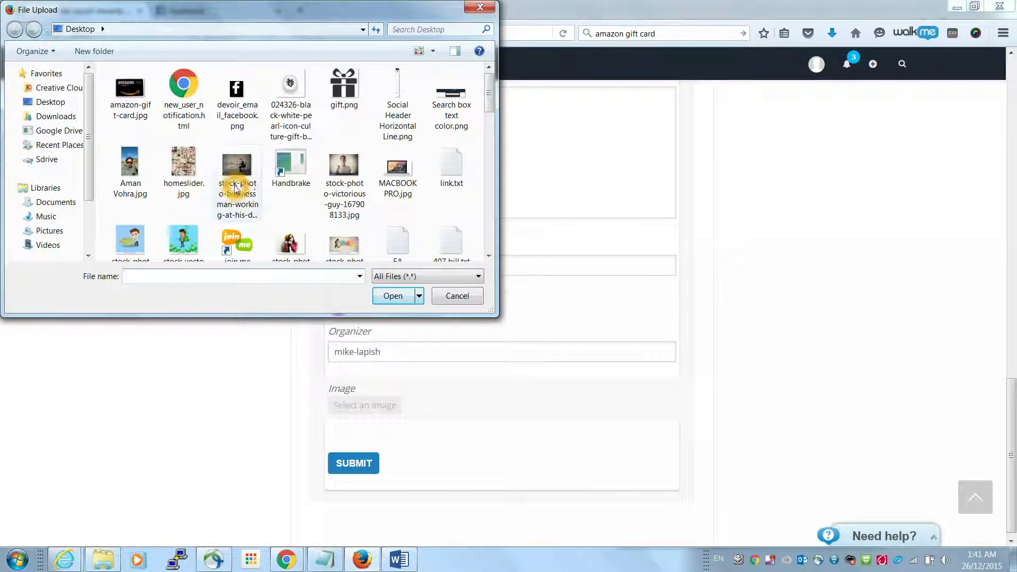
# Attach the victorious-guy stock photo, submit the job, and refresh the Jobs list
pyautogui.doubleClick(352, 186)
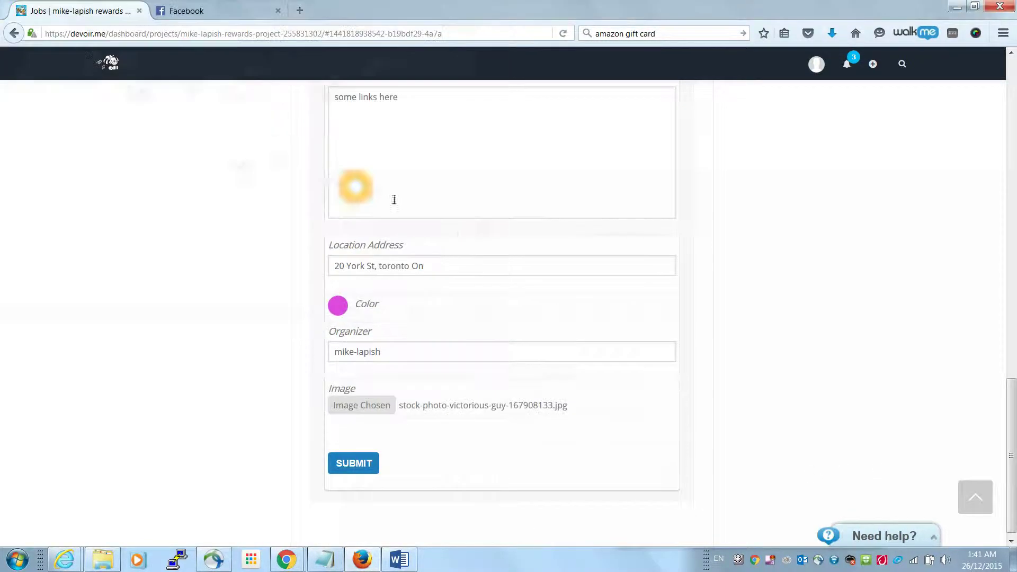
pyautogui.click(356, 467)
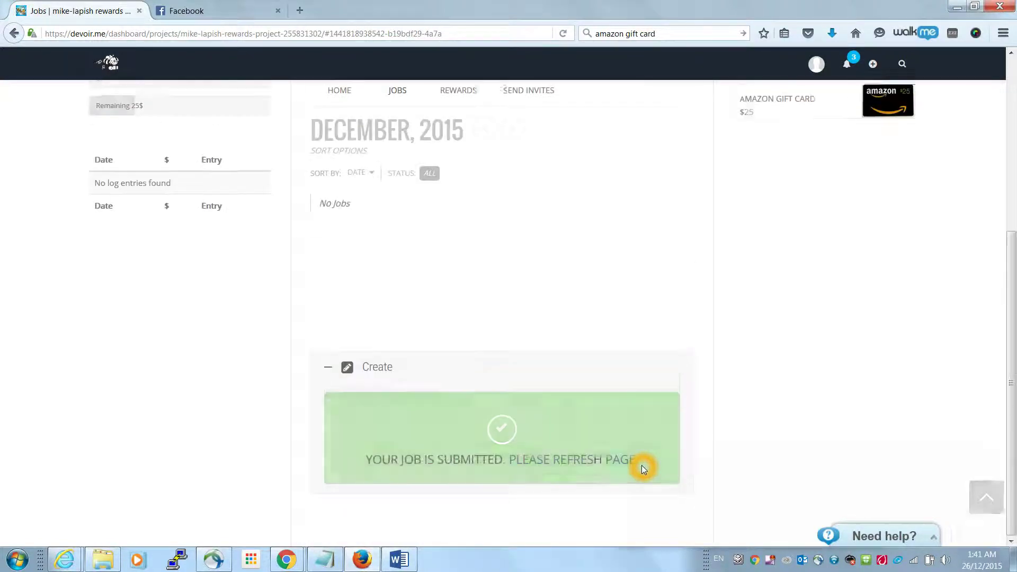
pyautogui.scroll(2, 395, 152)
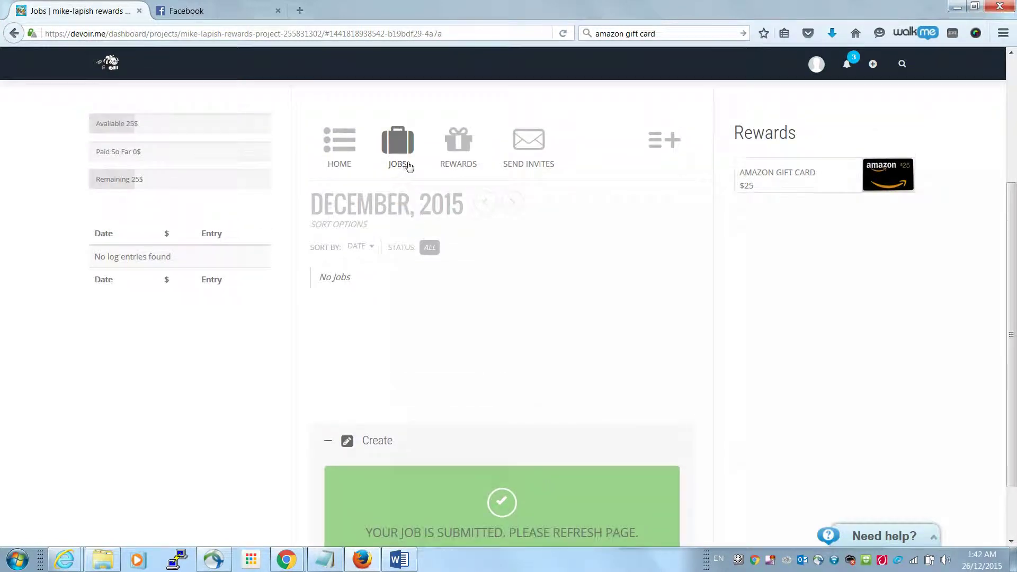
pyautogui.click(408, 166)
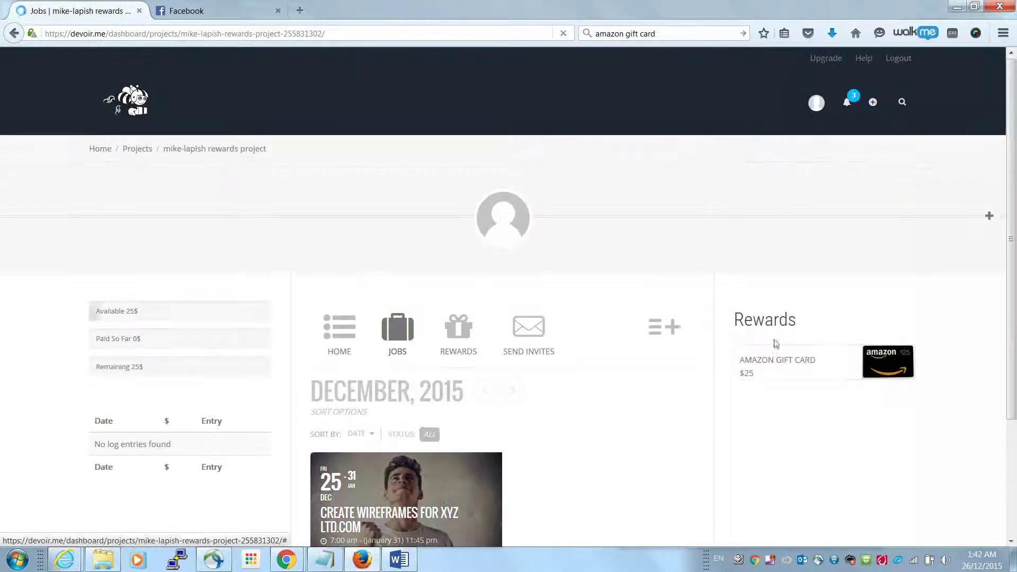
pyautogui.scroll(-3, 594, 507)
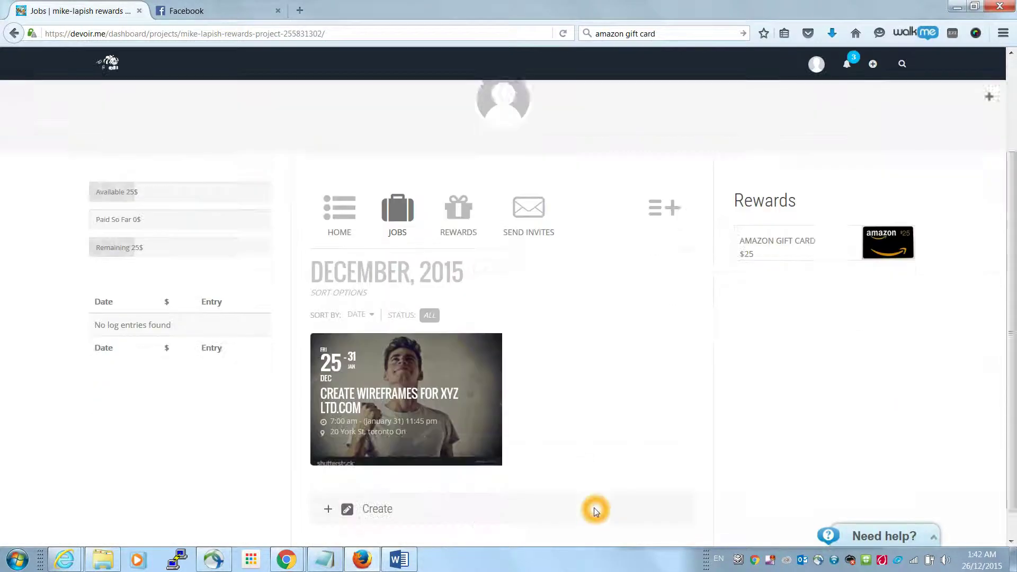
pyautogui.click(448, 424)
pyautogui.click(448, 424)
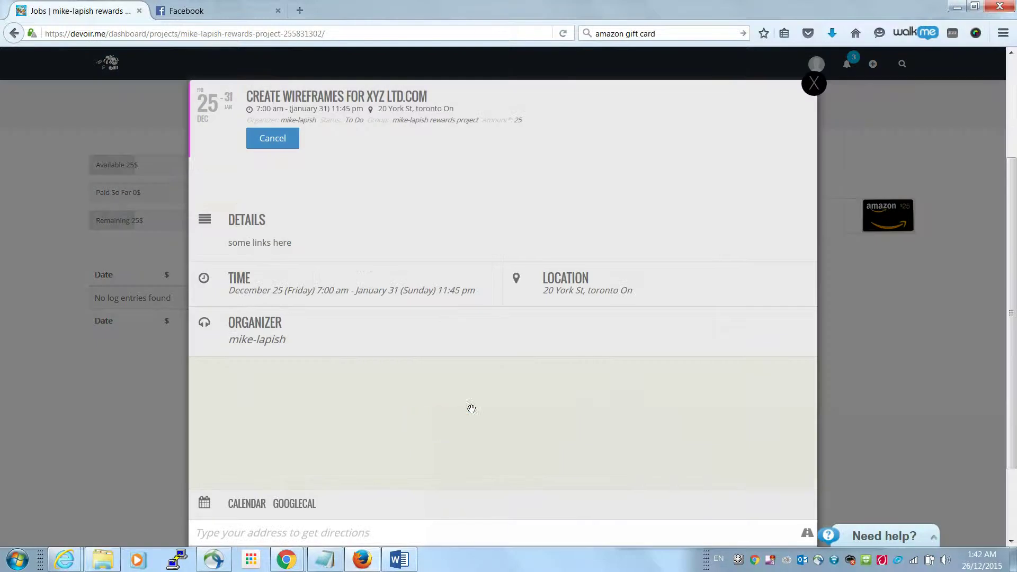
pyautogui.click(332, 145)
pyautogui.scroll(-3, 370, 302)
pyautogui.click(376, 332)
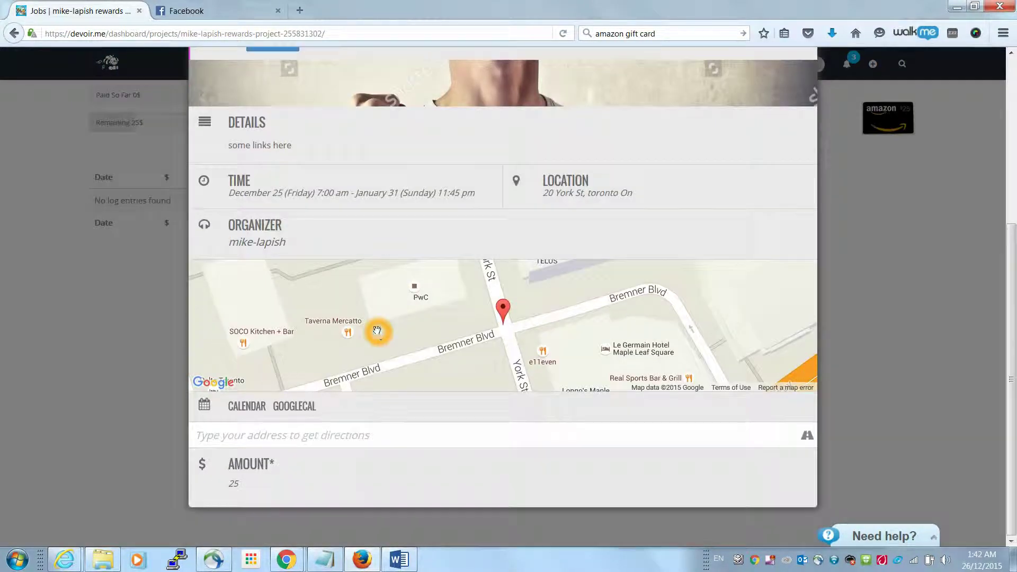
pyautogui.scroll(2, 362, 398)
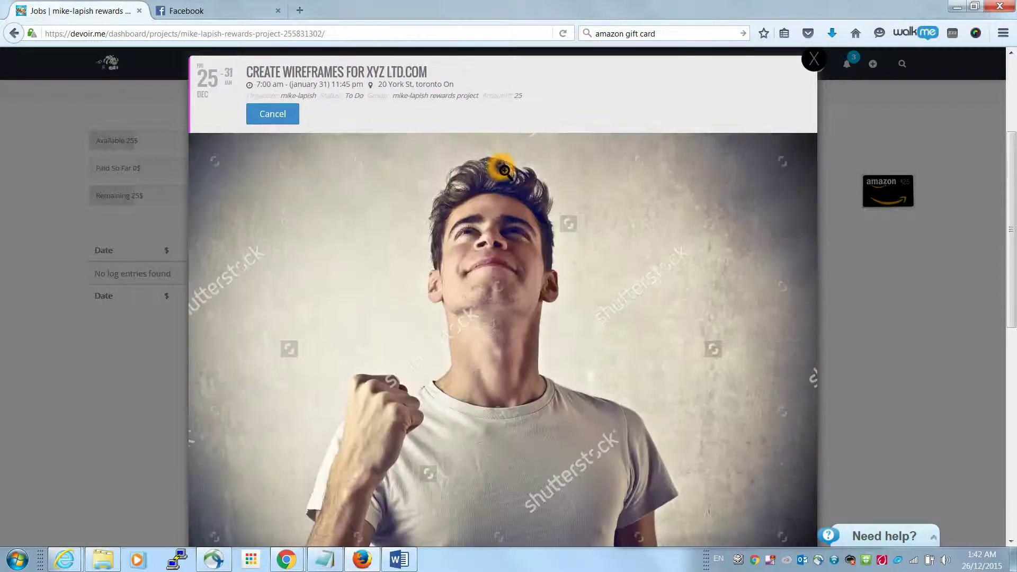
pyautogui.scroll(-6, 493, 164)
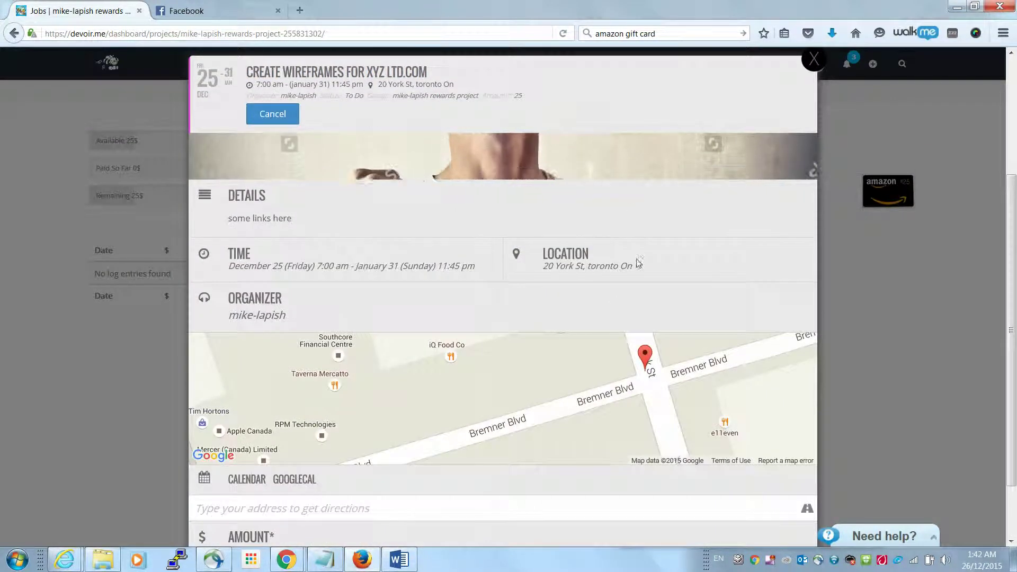
pyautogui.scroll(-5, 641, 288)
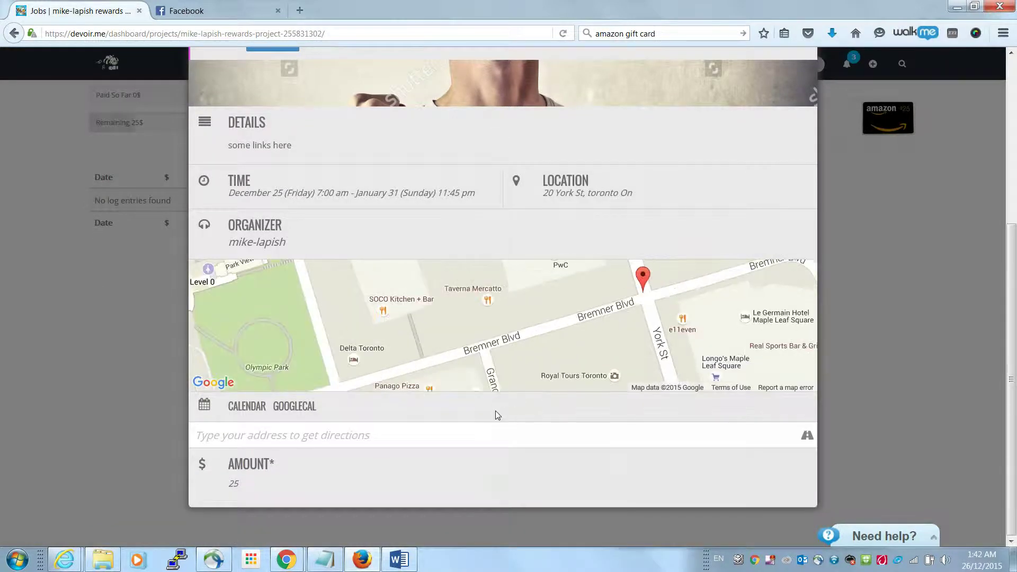
pyautogui.scroll(5, 831, 83)
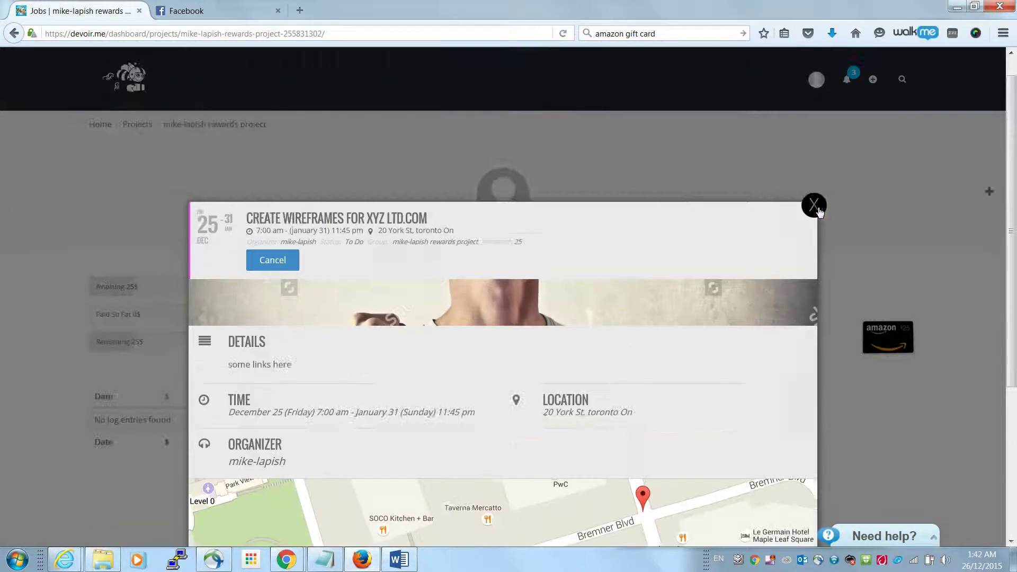
pyautogui.click(813, 204)
# Close the job details and expand the project info panel showing Private Project, type Rewards
pyautogui.click(763, 343)
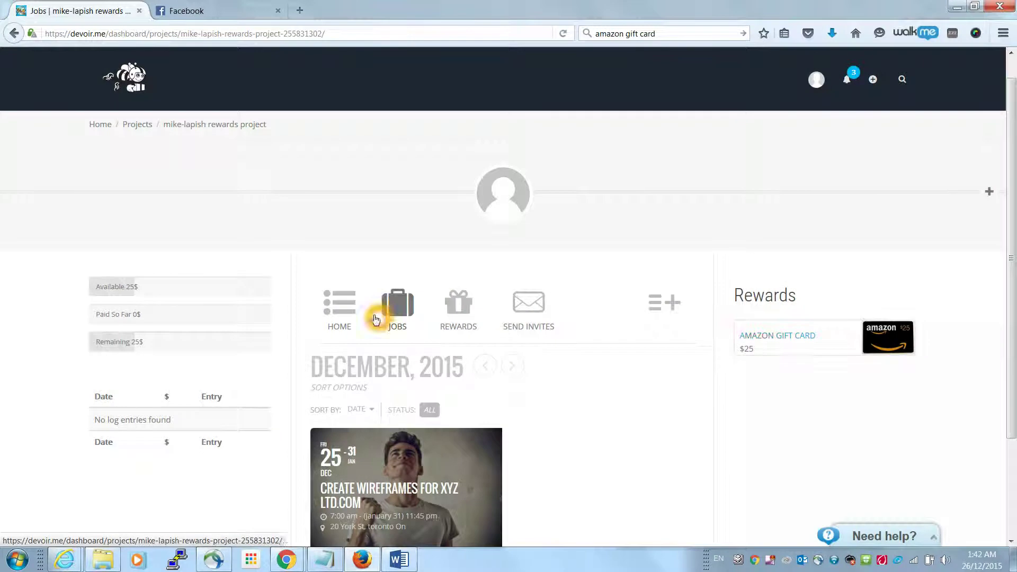
pyautogui.click(658, 311)
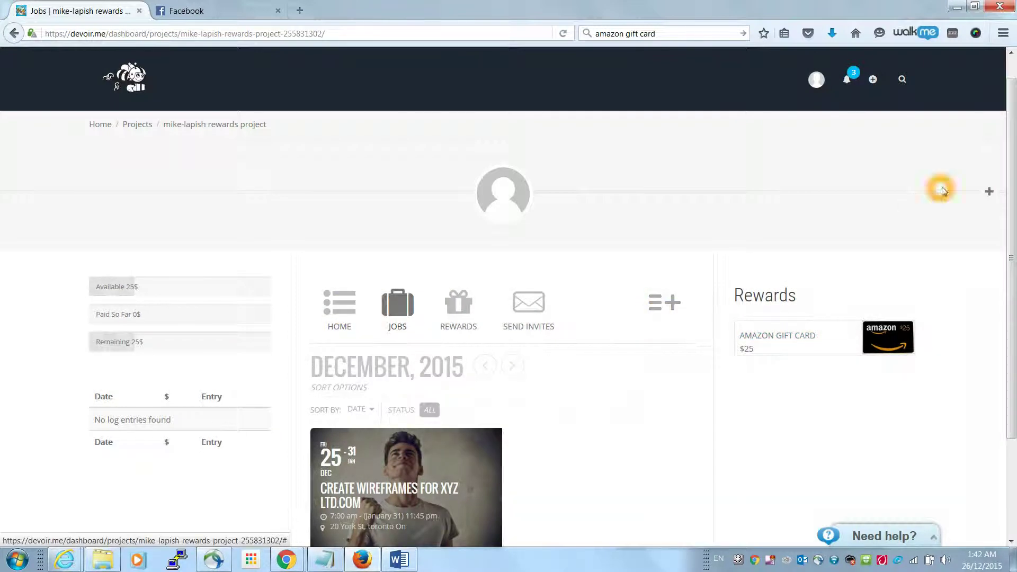
pyautogui.click(989, 191)
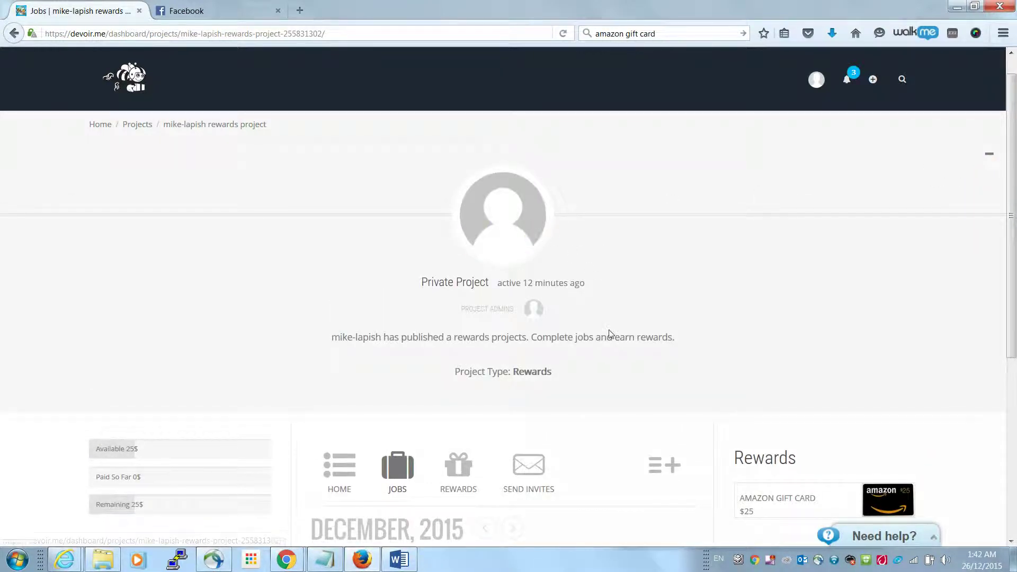
pyautogui.scroll(-3, 751, 331)
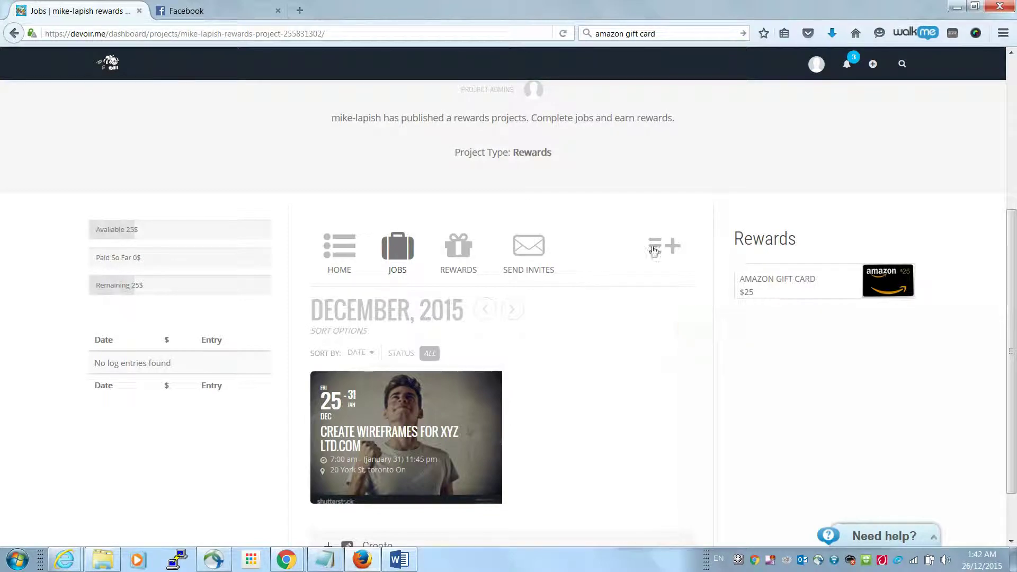
# In Send Invites, tick the two remaining directory members and send the group invites
pyautogui.click(537, 265)
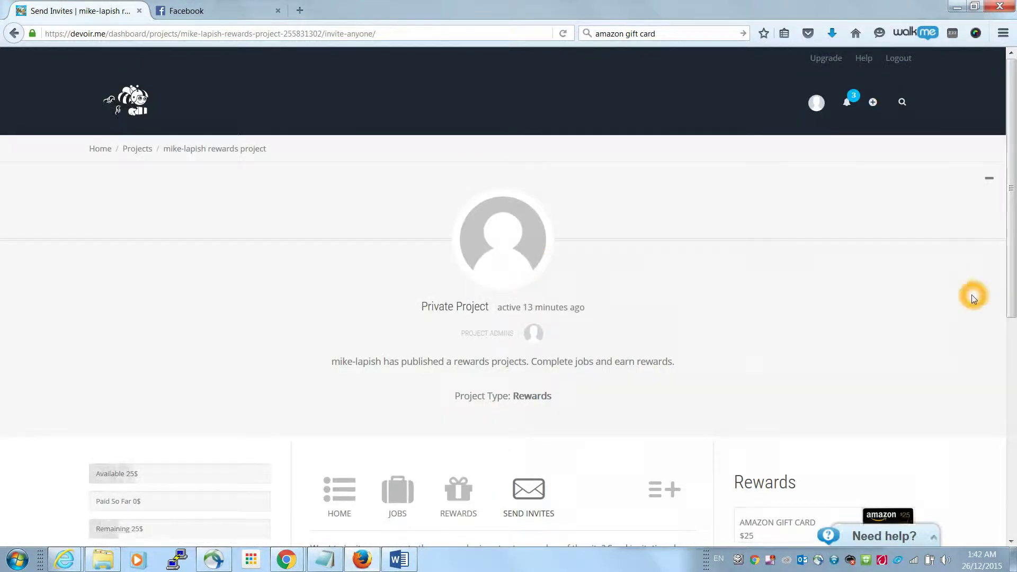
pyautogui.scroll(-3, 972, 302)
pyautogui.scroll(-2, 974, 317)
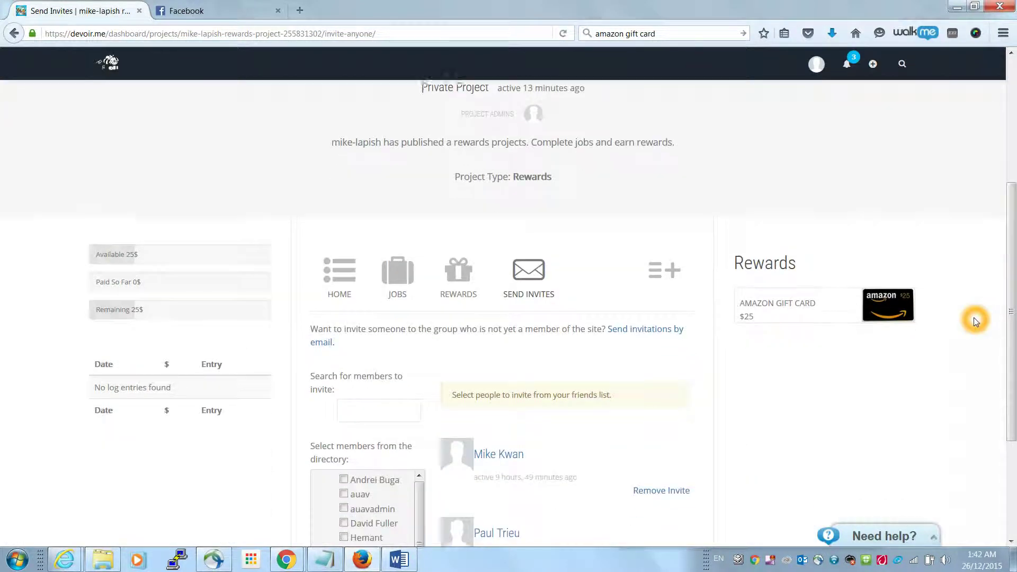
pyautogui.scroll(-3, 974, 319)
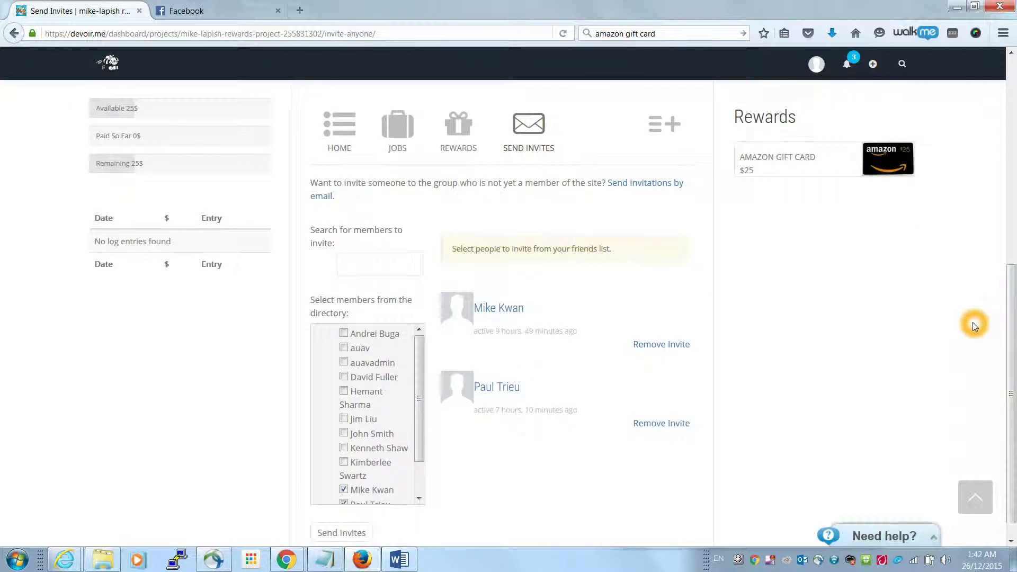
pyautogui.scroll(-1, 974, 324)
pyautogui.click(421, 459)
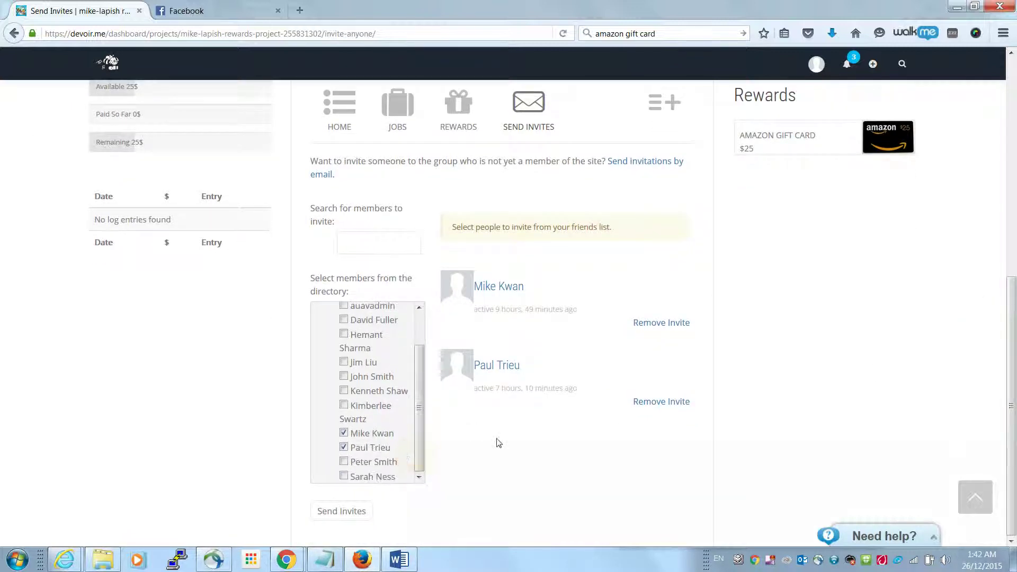
pyautogui.click(344, 477)
pyautogui.click(344, 462)
pyautogui.click(340, 510)
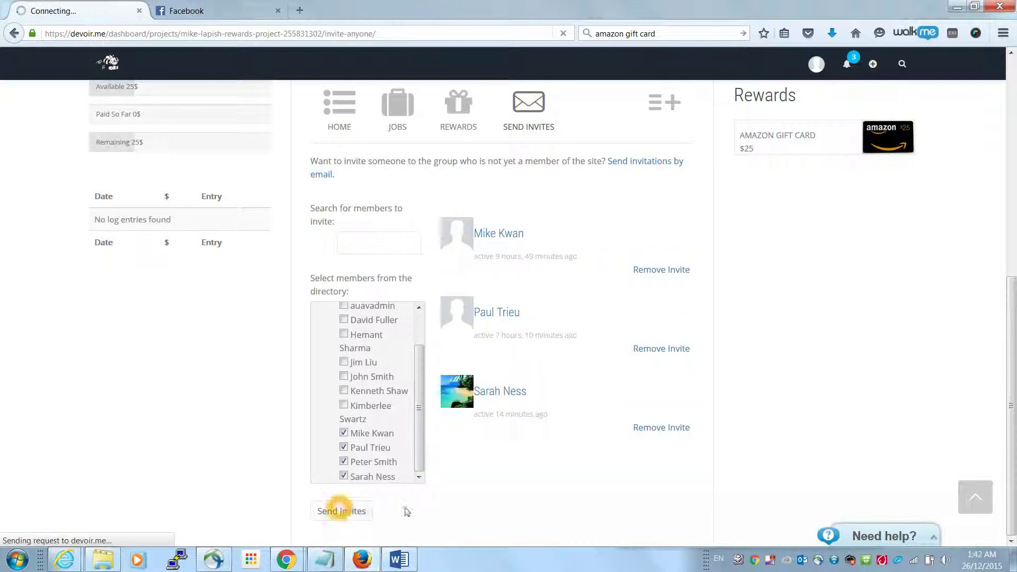
pyautogui.click(689, 458)
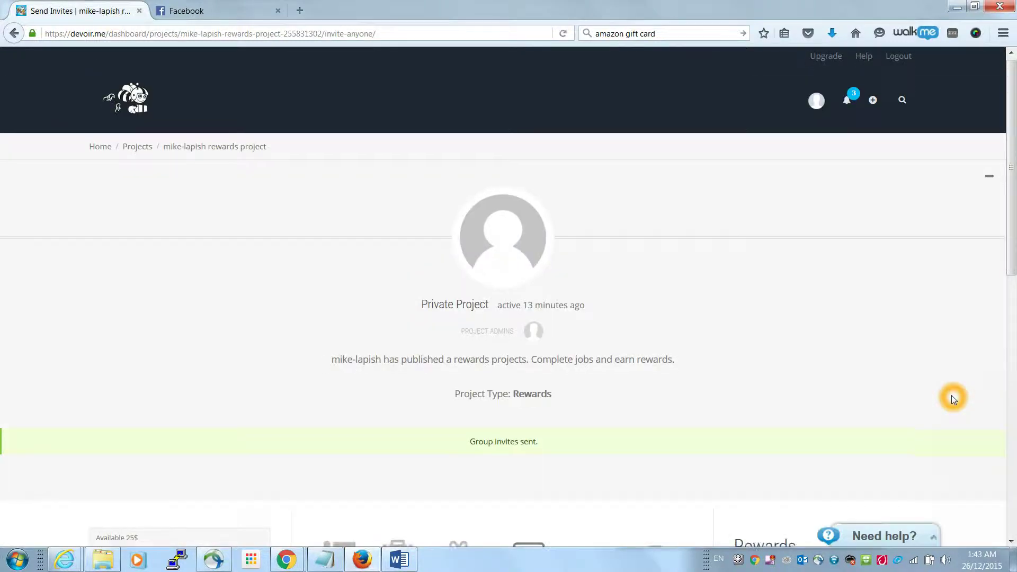
pyautogui.scroll(-5, 953, 398)
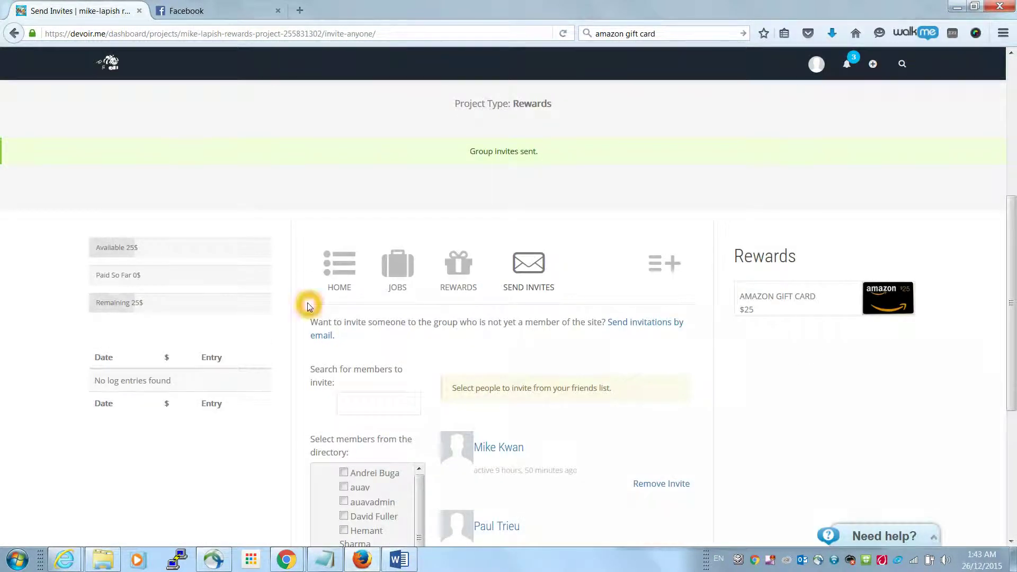
pyautogui.scroll(-4, 735, 391)
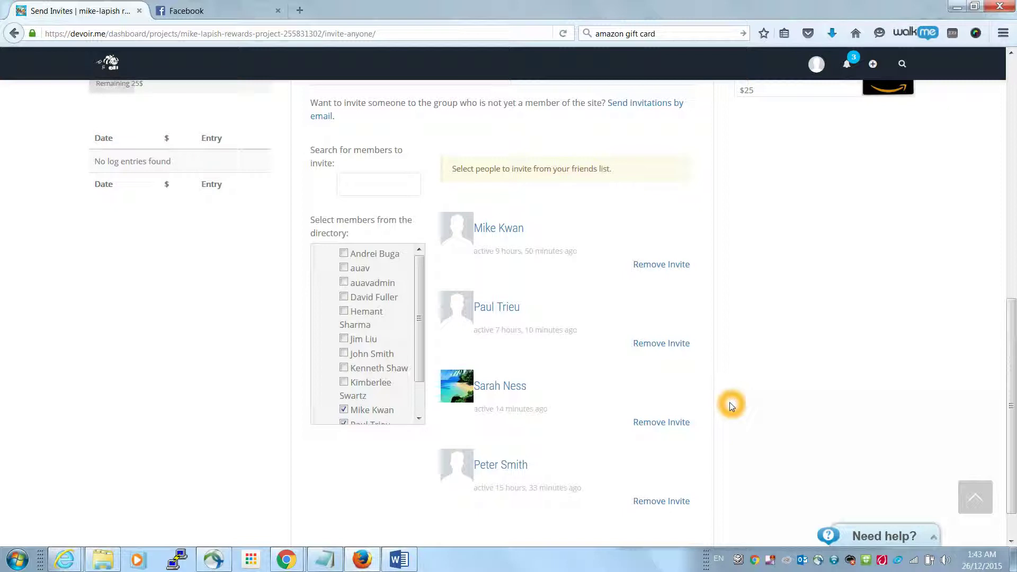
# Switch to Devoir.me in Internet Explorer and start logging in with Facebook
pyautogui.click(64, 559)
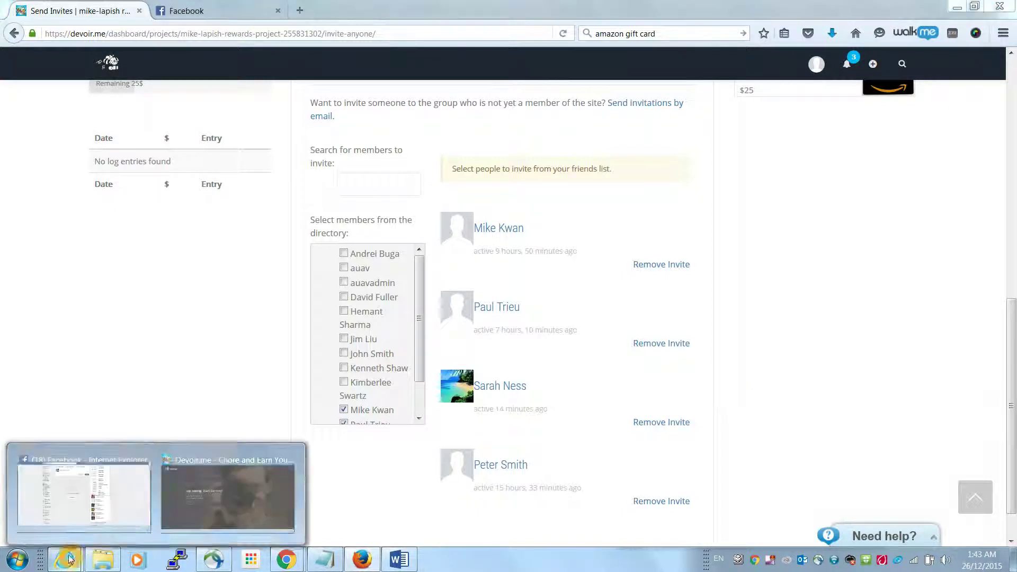
pyautogui.click(208, 495)
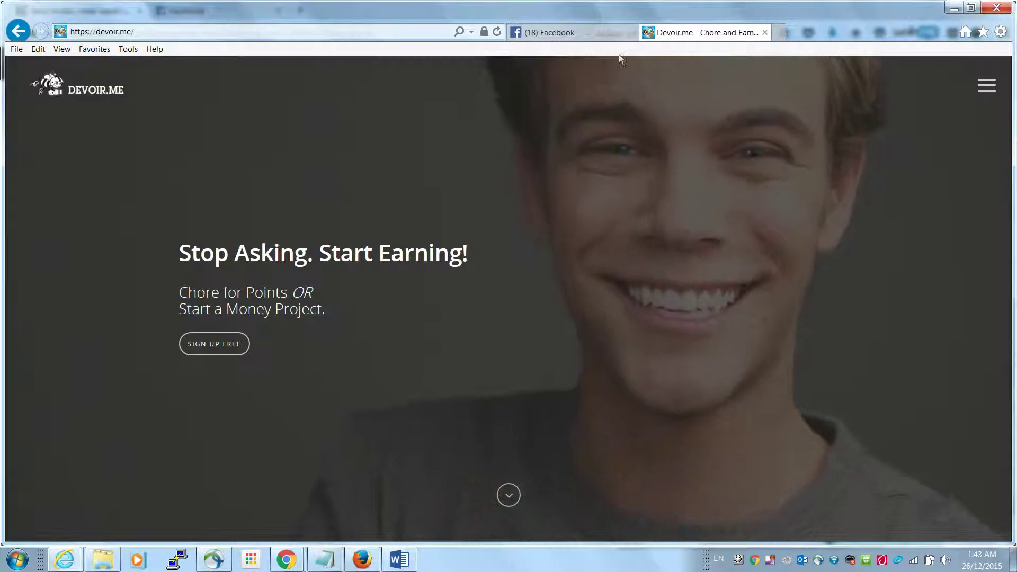
pyautogui.click(987, 85)
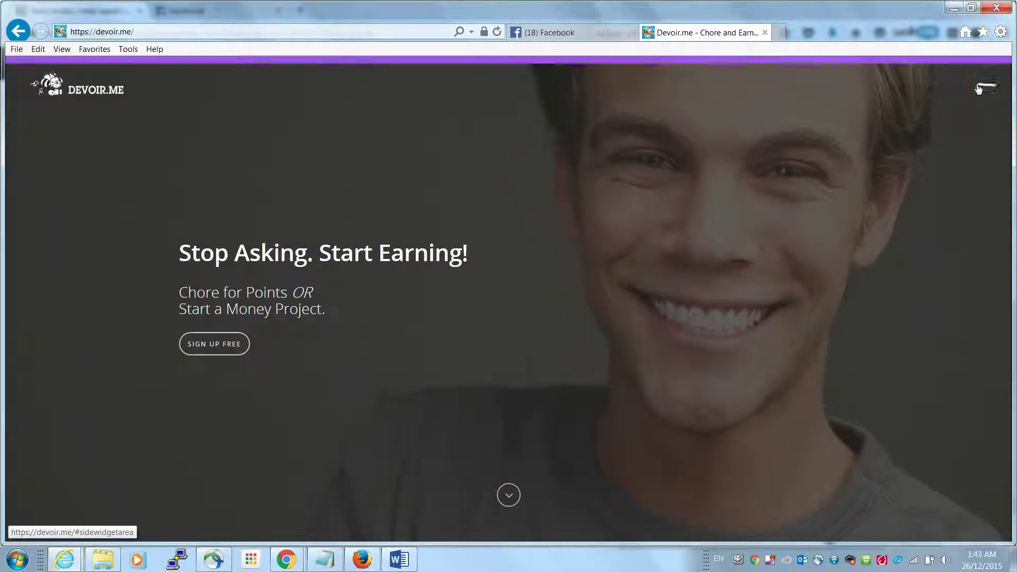
pyautogui.click(517, 238)
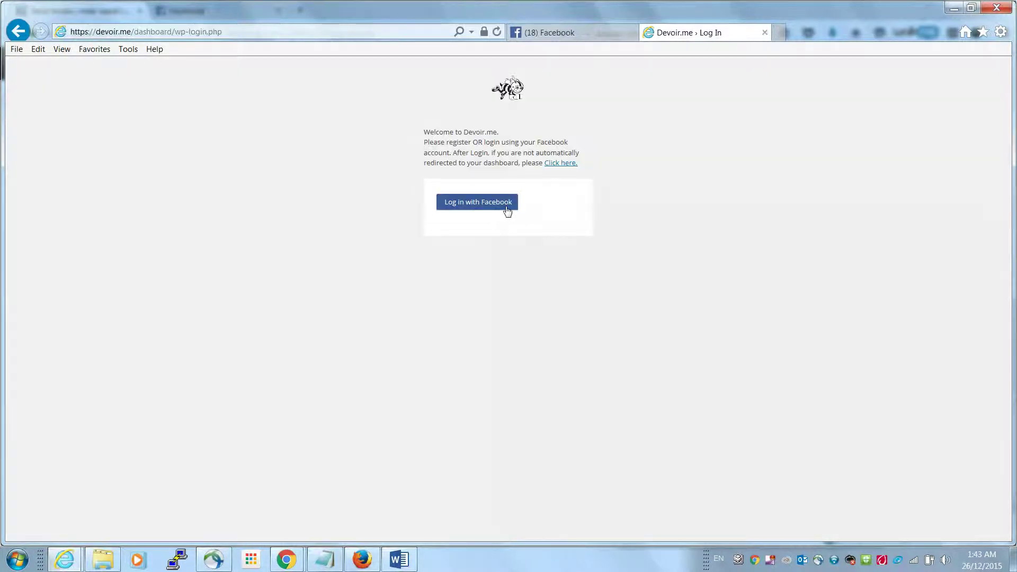
pyautogui.click(500, 202)
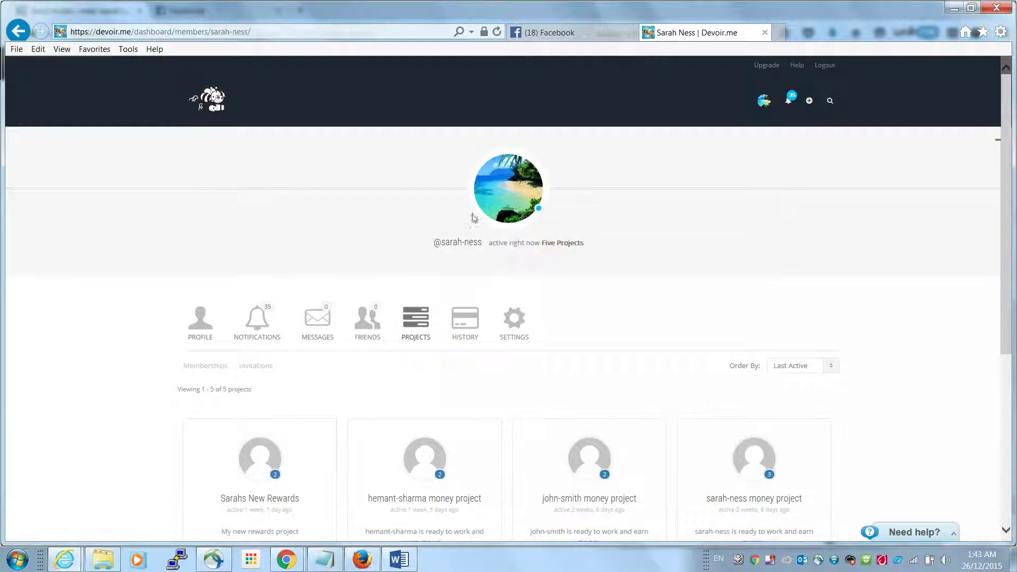
# Accept the rewards project invitation from the notifications list
pyautogui.click(788, 101)
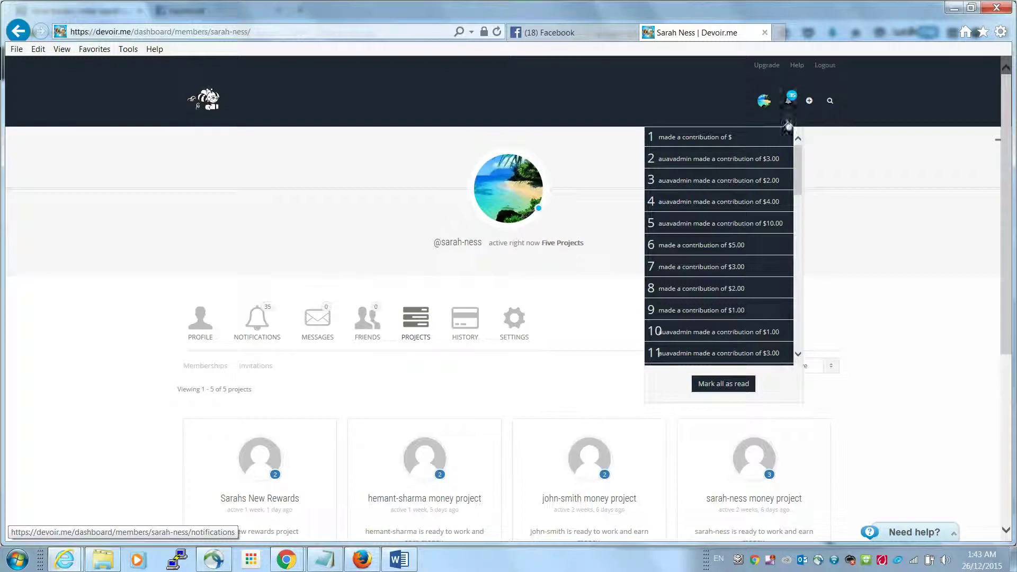
pyautogui.scroll(-10, 736, 318)
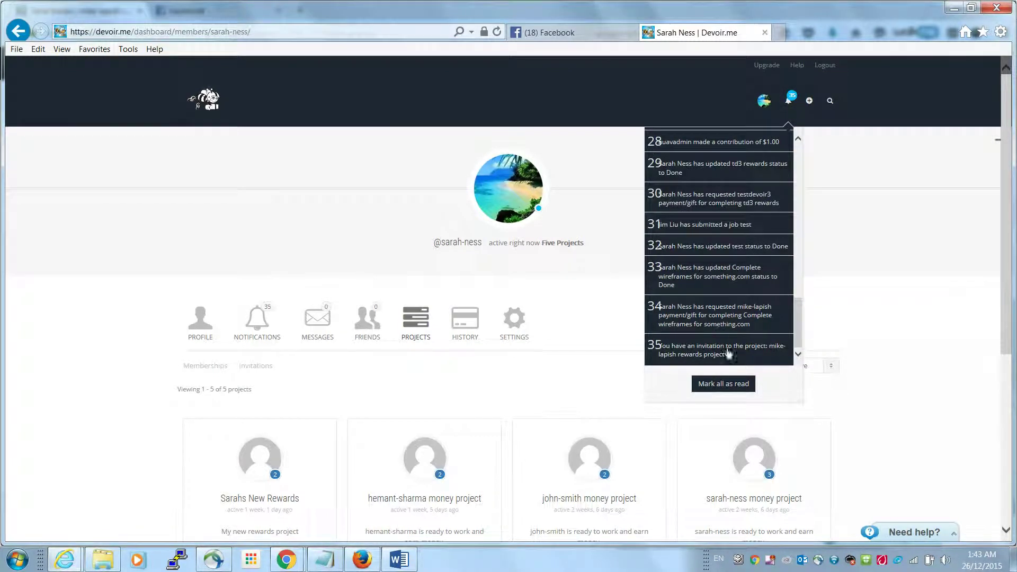
pyautogui.click(705, 351)
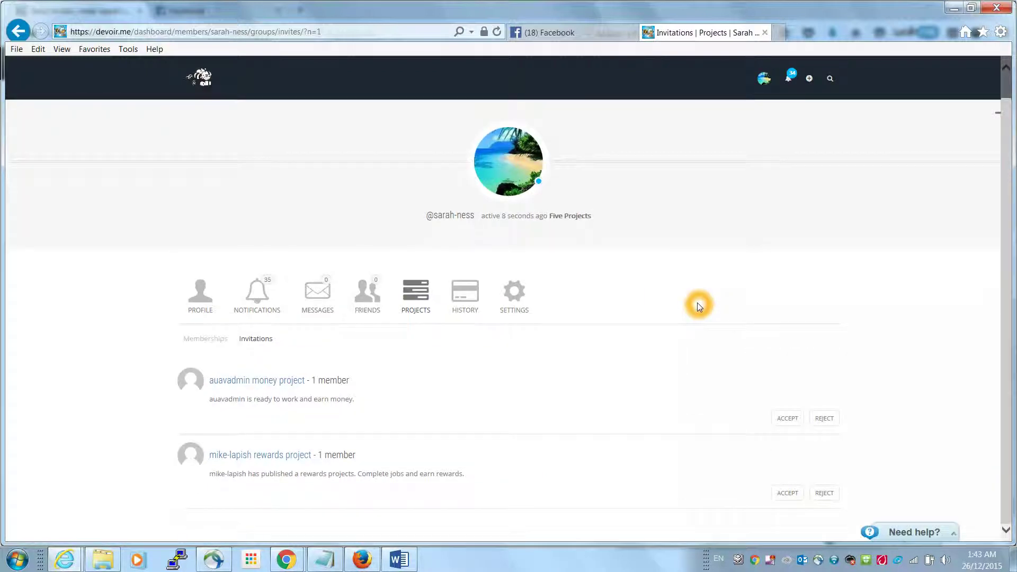
pyautogui.click(788, 493)
pyautogui.click(788, 495)
pyautogui.click(788, 496)
pyautogui.click(780, 493)
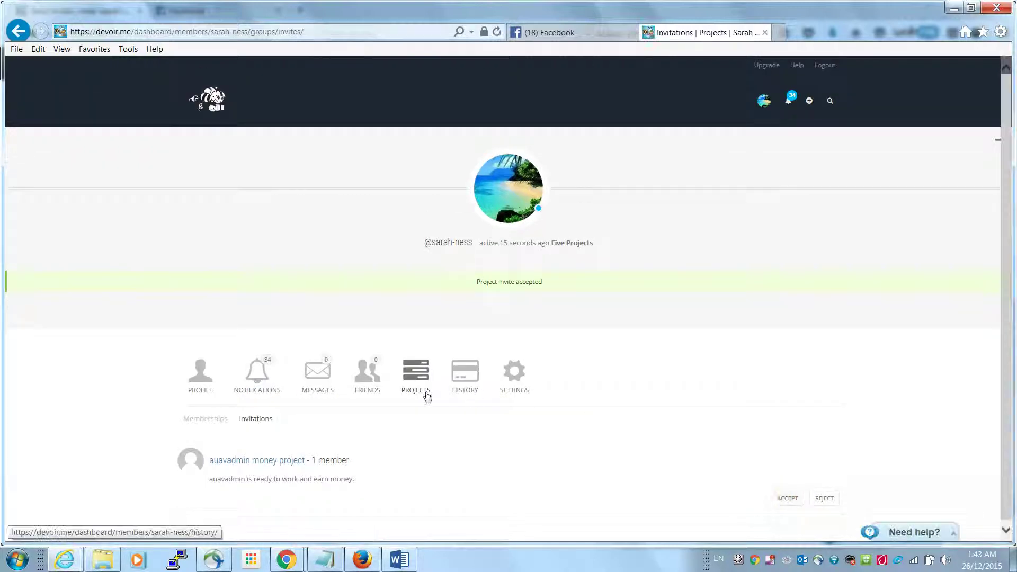
# Open the rewards project from the member's profile Projects to see its wireframes job
pyautogui.click(433, 378)
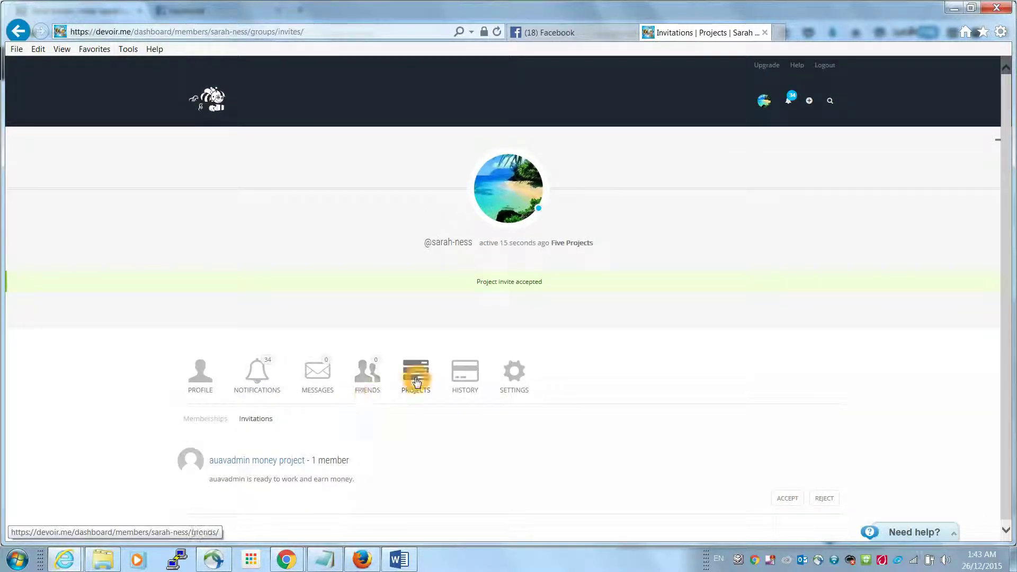
pyautogui.click(763, 106)
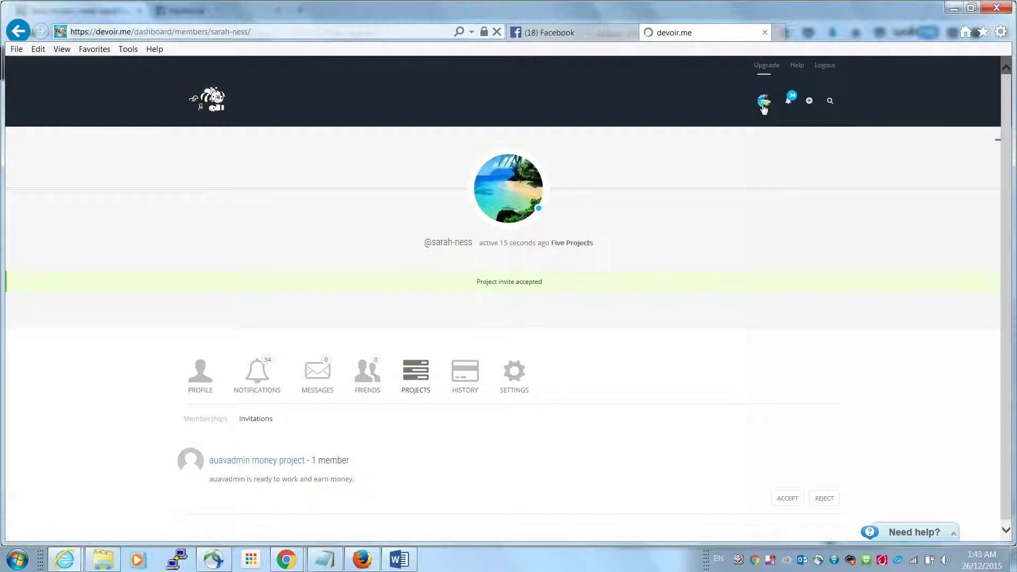
pyautogui.click(764, 250)
pyautogui.scroll(-2, 767, 253)
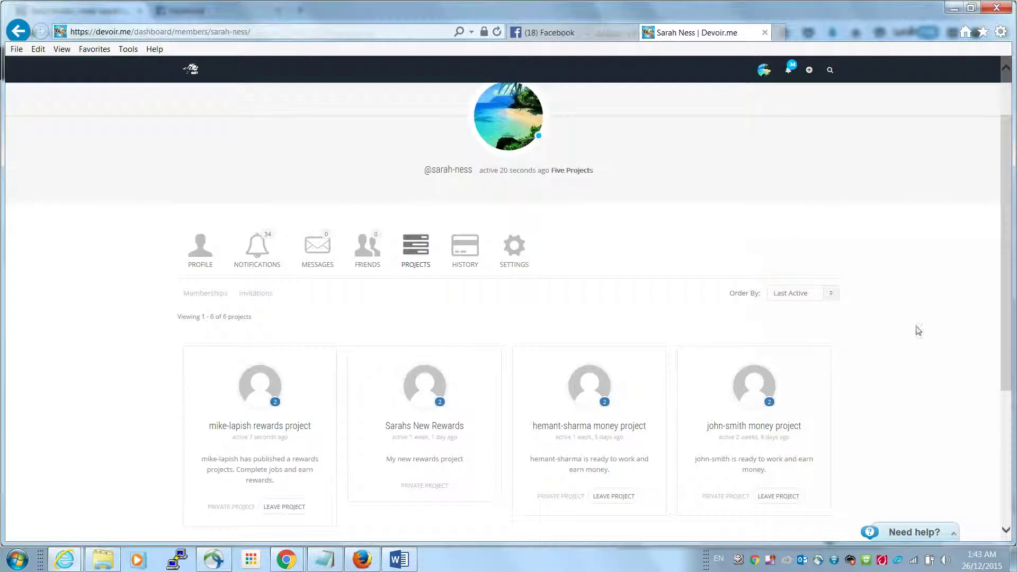
pyautogui.click(265, 399)
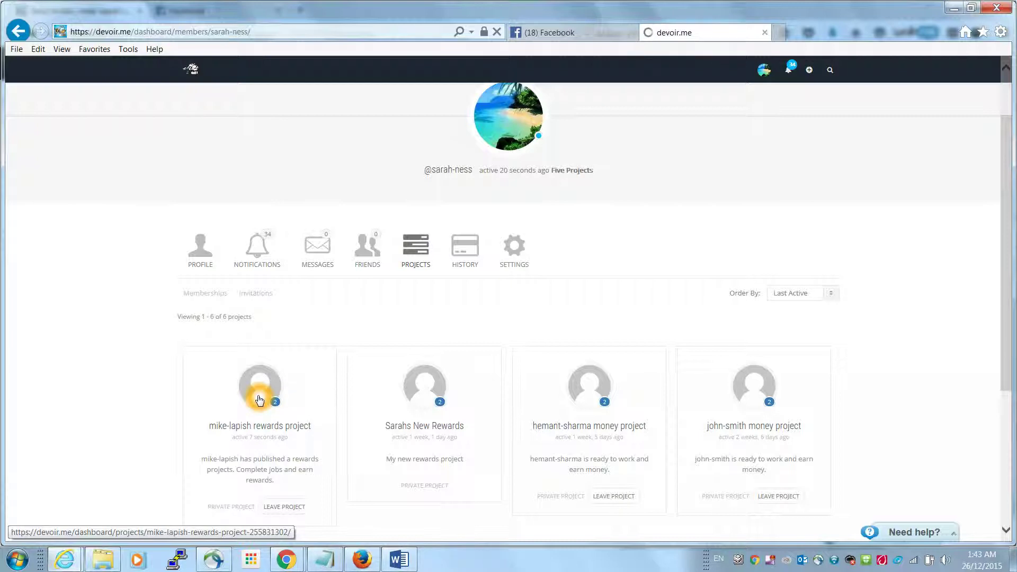
pyautogui.scroll(-2, 550, 345)
pyautogui.click(647, 318)
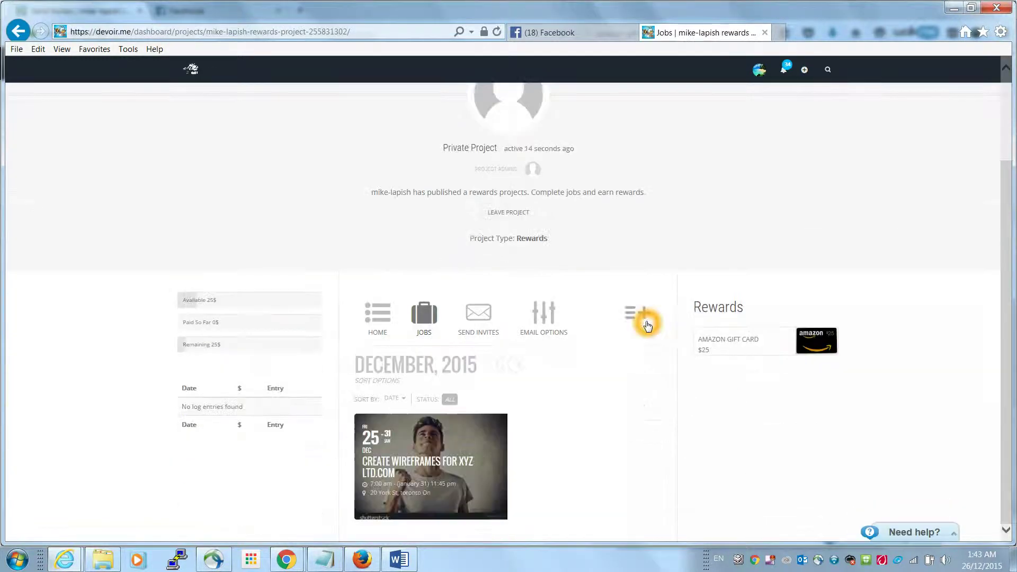
# Assign the Create wireframes for xyz ltd.com job to this member and confirm the assignment
pyautogui.click(450, 471)
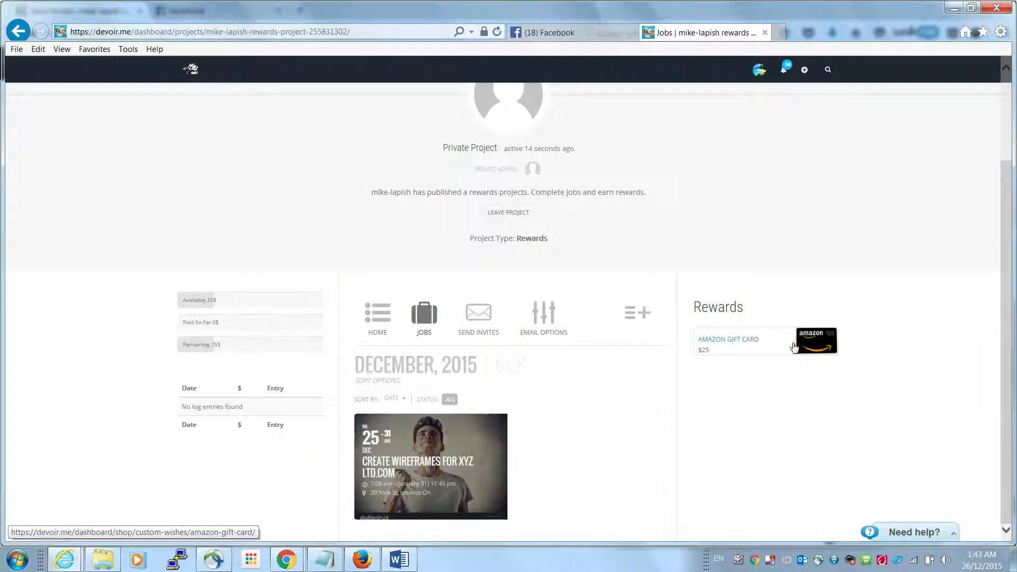
pyautogui.click(431, 467)
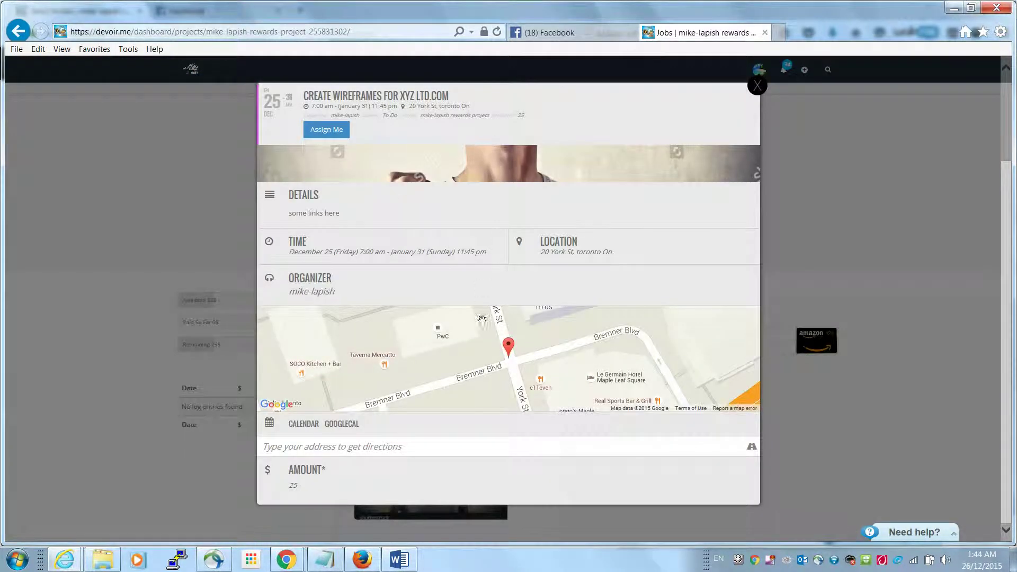
pyautogui.click(329, 131)
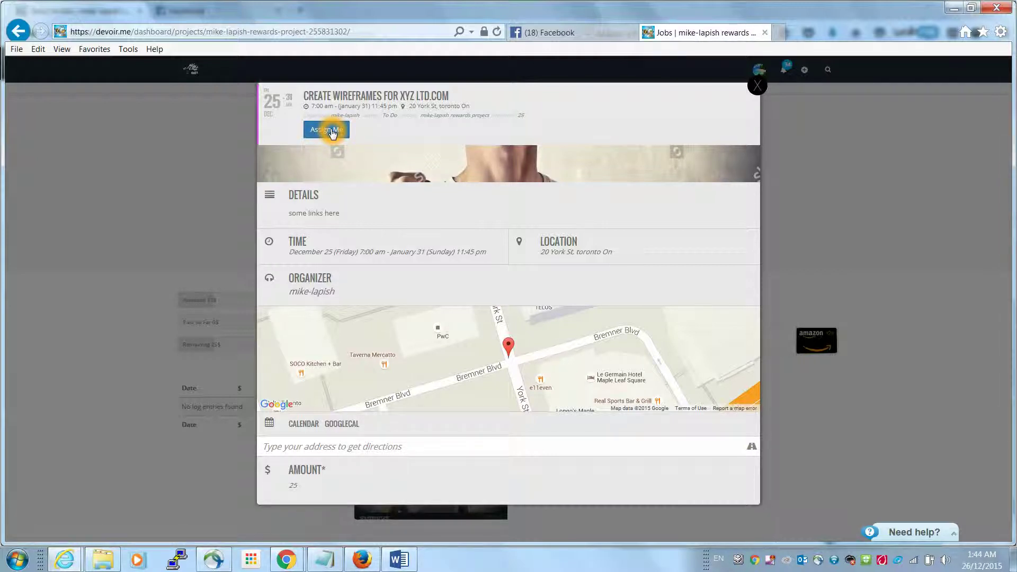
pyautogui.scroll(-3, 673, 253)
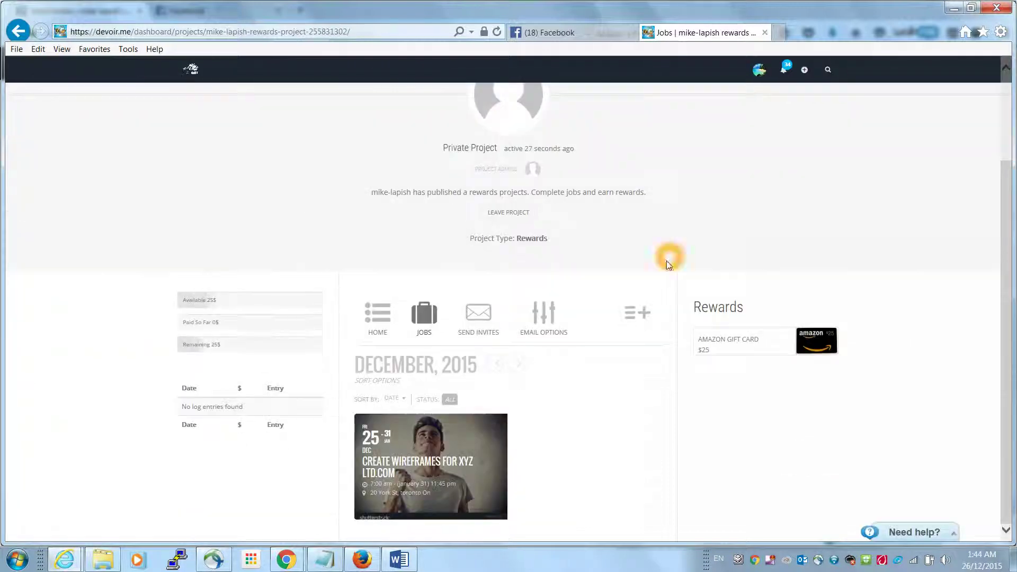
pyautogui.click(442, 459)
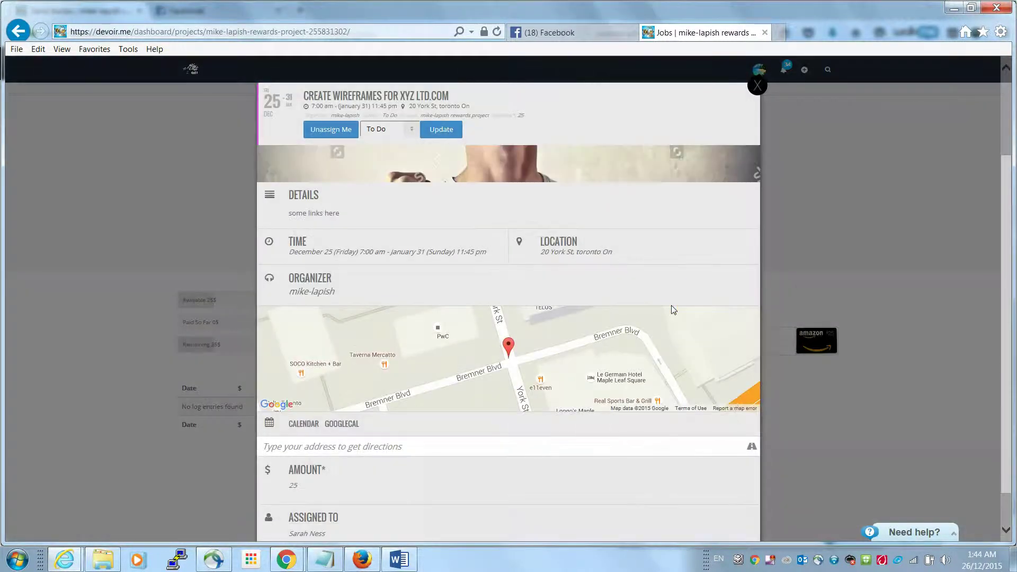
pyautogui.scroll(-1, 342, 488)
pyautogui.moveTo(342, 488); pyautogui.dragTo(286, 493)
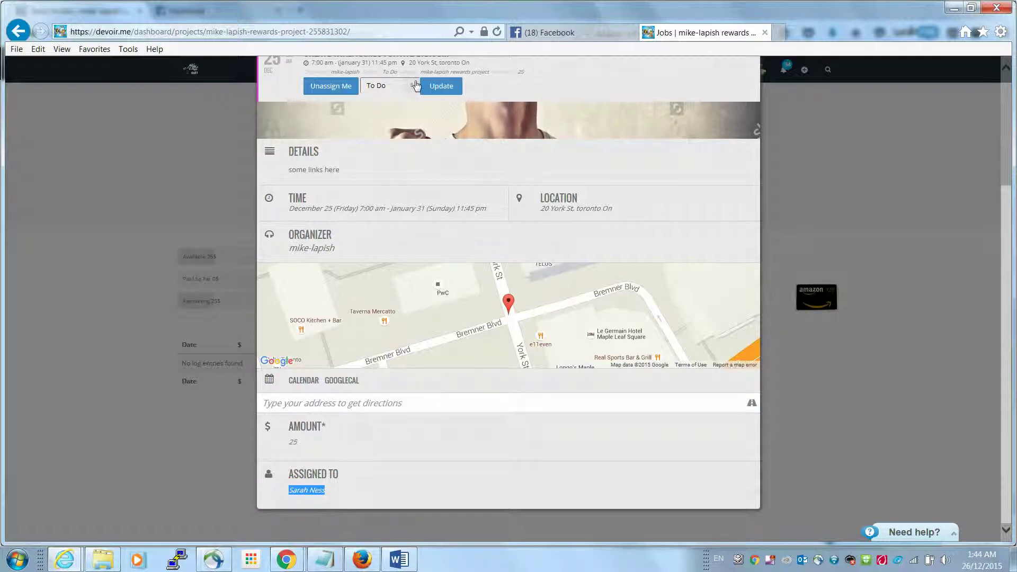
# Change the wireframes job status to Done, save it, and close the job details
pyautogui.click(330, 95)
pyautogui.click(406, 92)
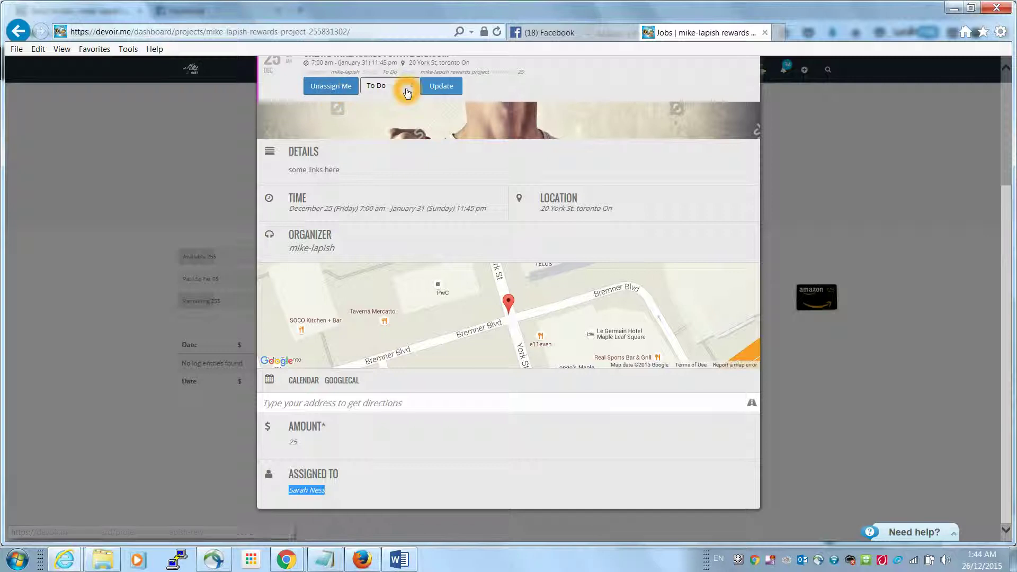
pyautogui.click(397, 103)
pyautogui.click(444, 87)
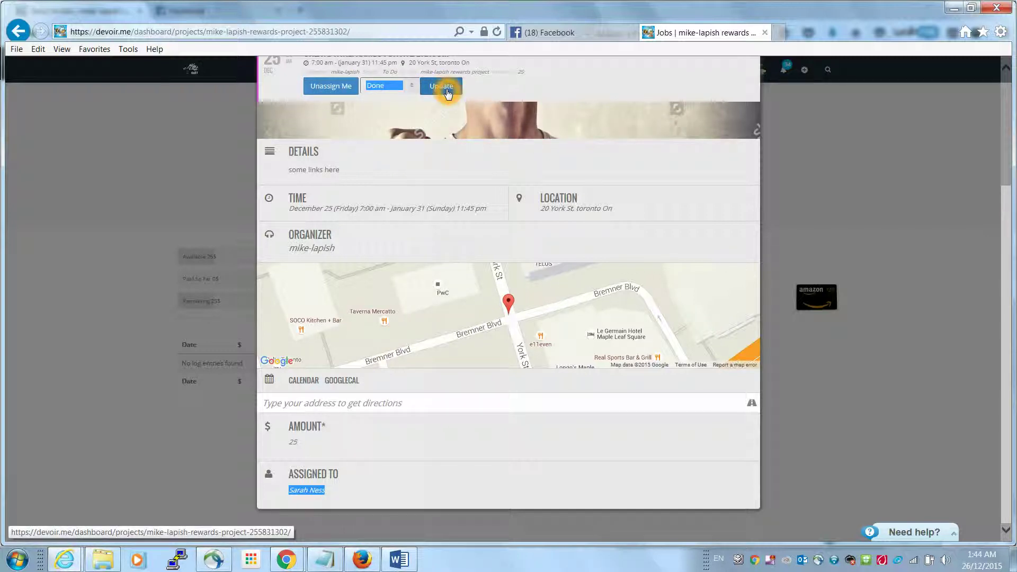
pyautogui.click(901, 120)
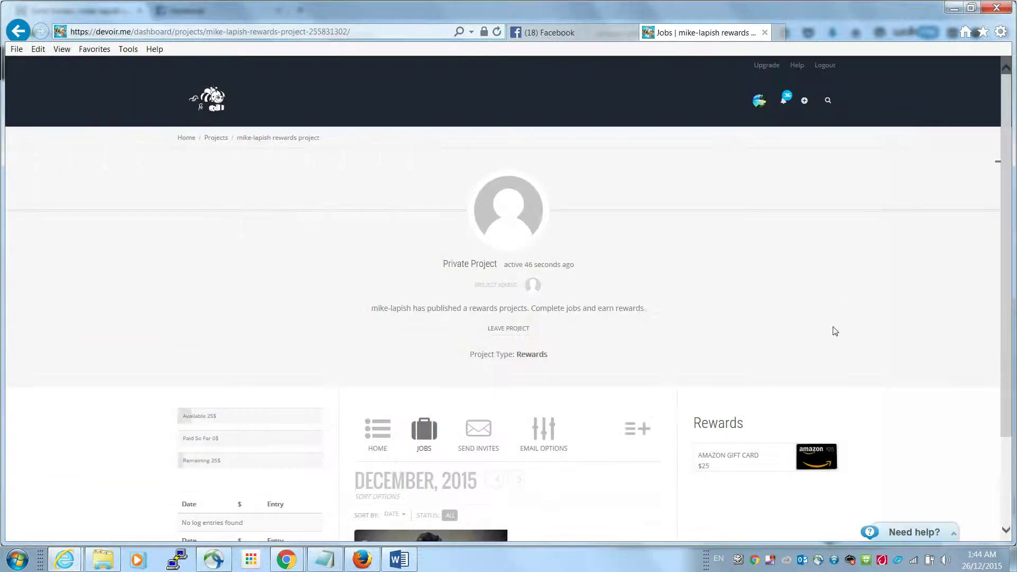
# Go to the rewards project's home feed and scroll through its activity
pyautogui.scroll(-3, 829, 322)
pyautogui.click(623, 398)
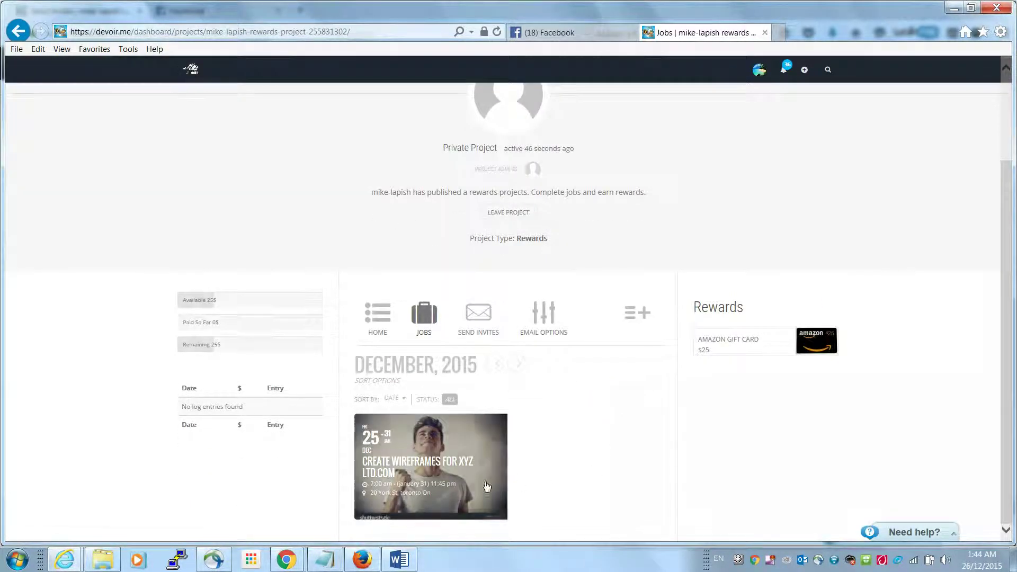
pyautogui.click(387, 317)
pyautogui.click(389, 319)
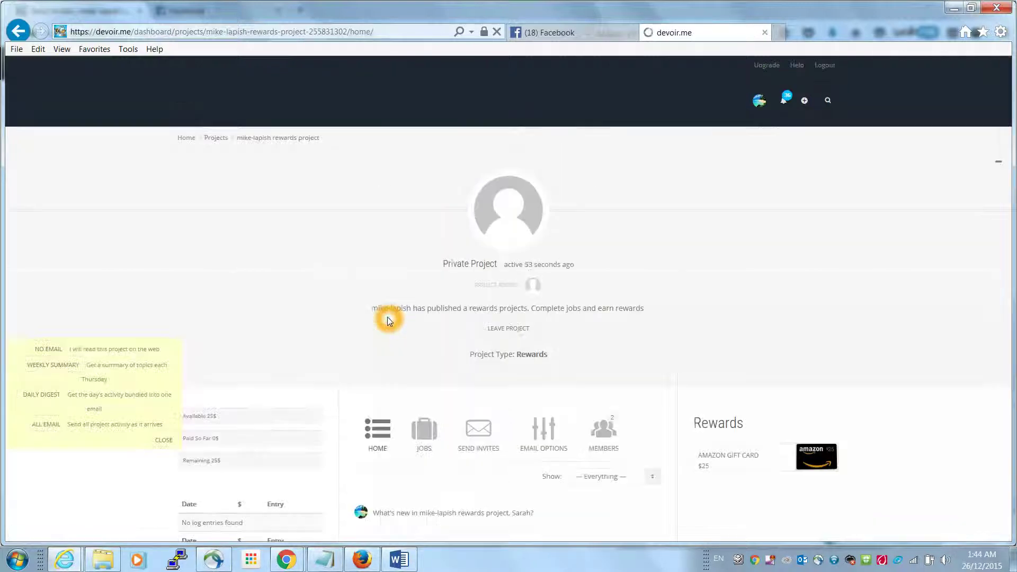
pyautogui.scroll(-3, 450, 322)
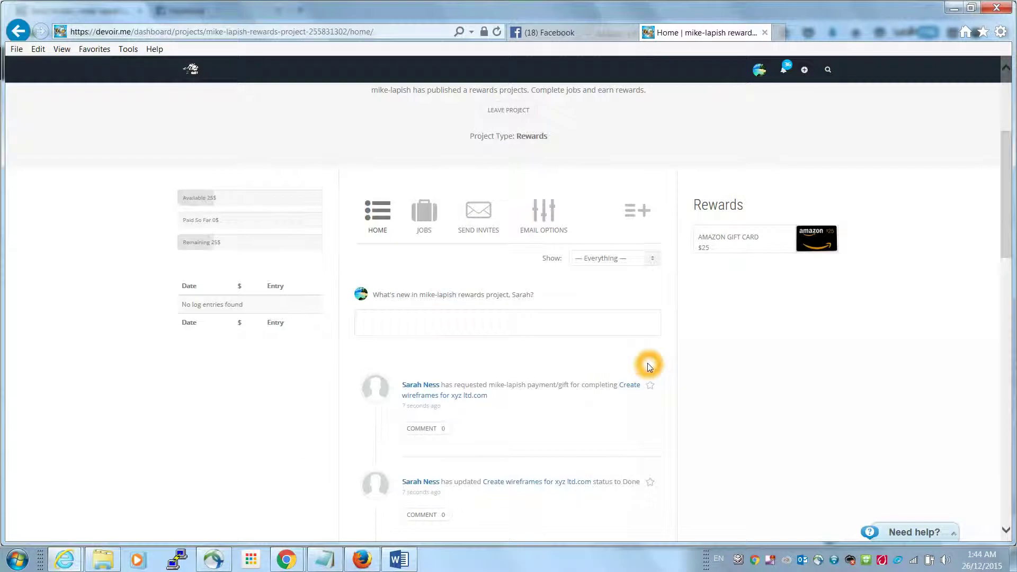
pyautogui.scroll(-3, 650, 367)
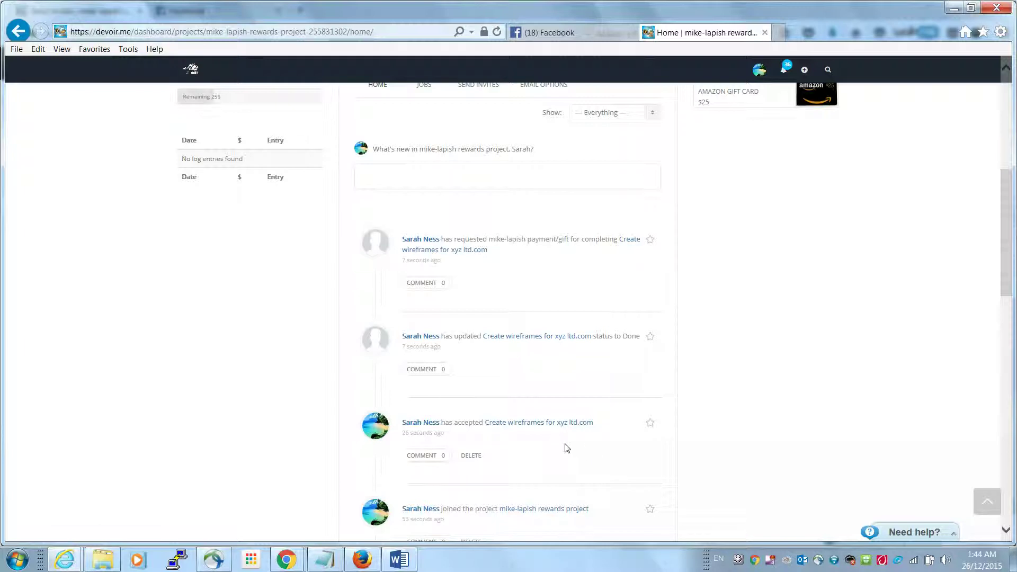
# Click into the What's new box to start a new project update
pyautogui.click(539, 344)
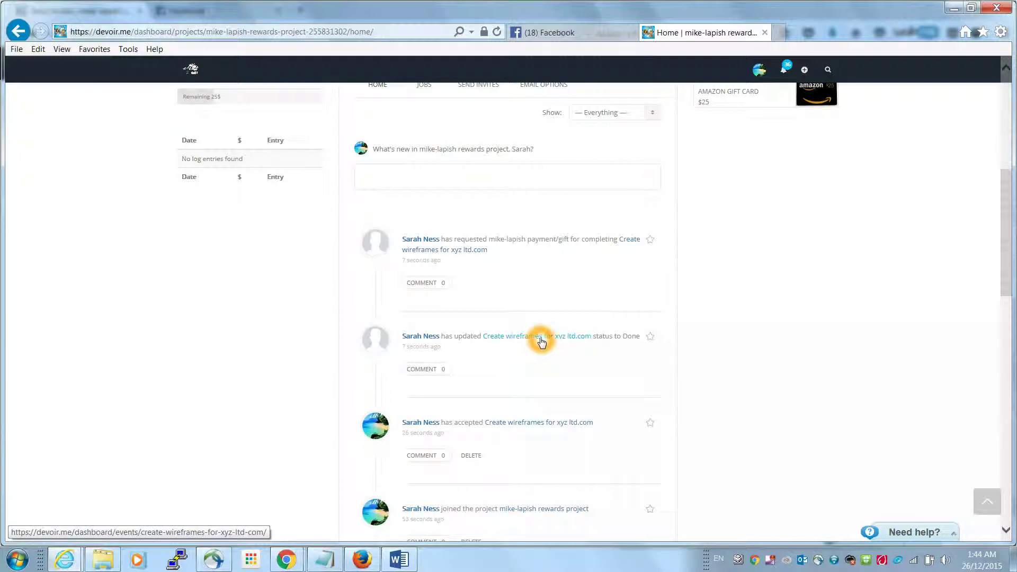
pyautogui.click(435, 285)
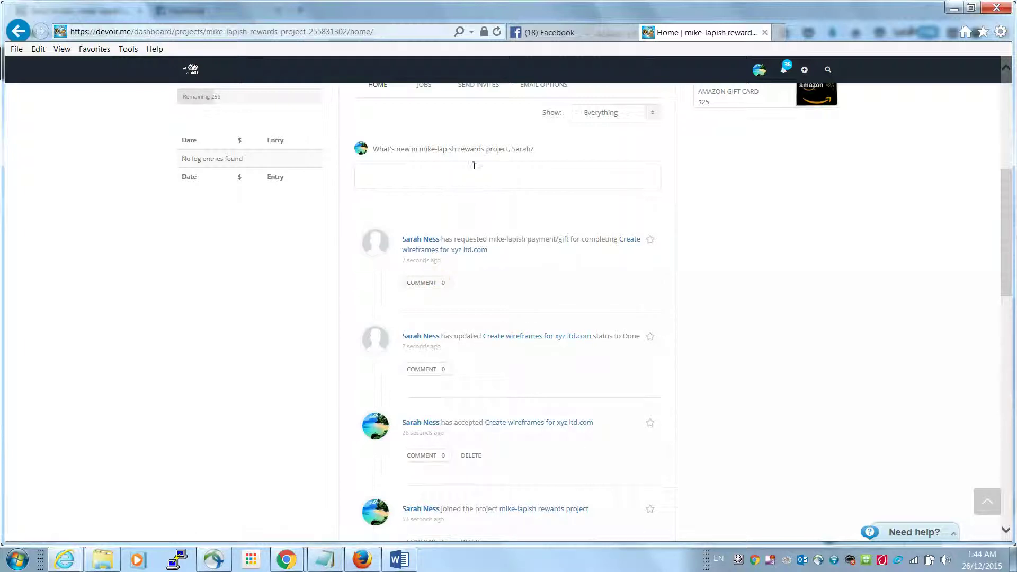
pyautogui.click(476, 168)
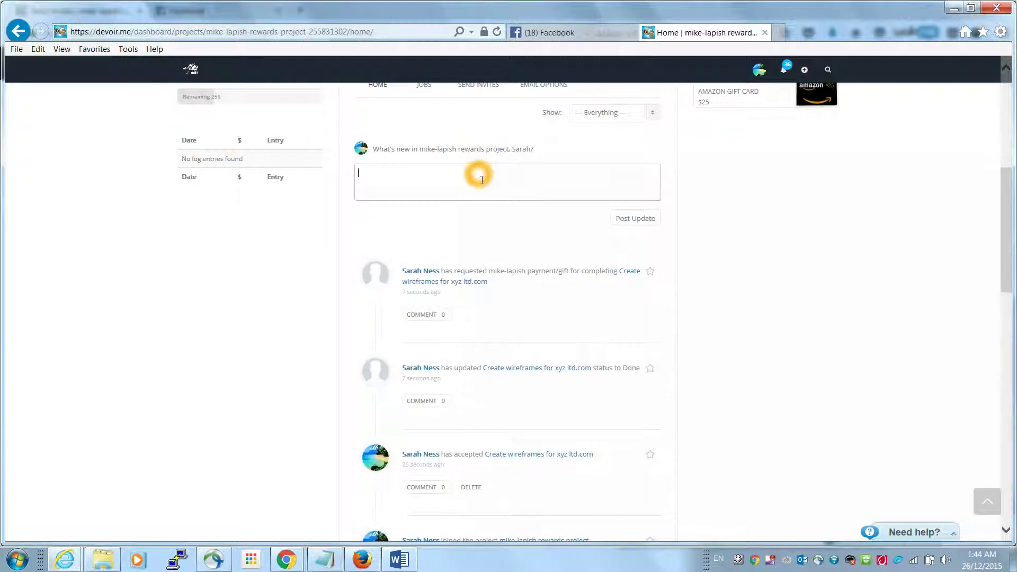
pyautogui.scroll(1, 532, 268)
pyautogui.click(531, 271)
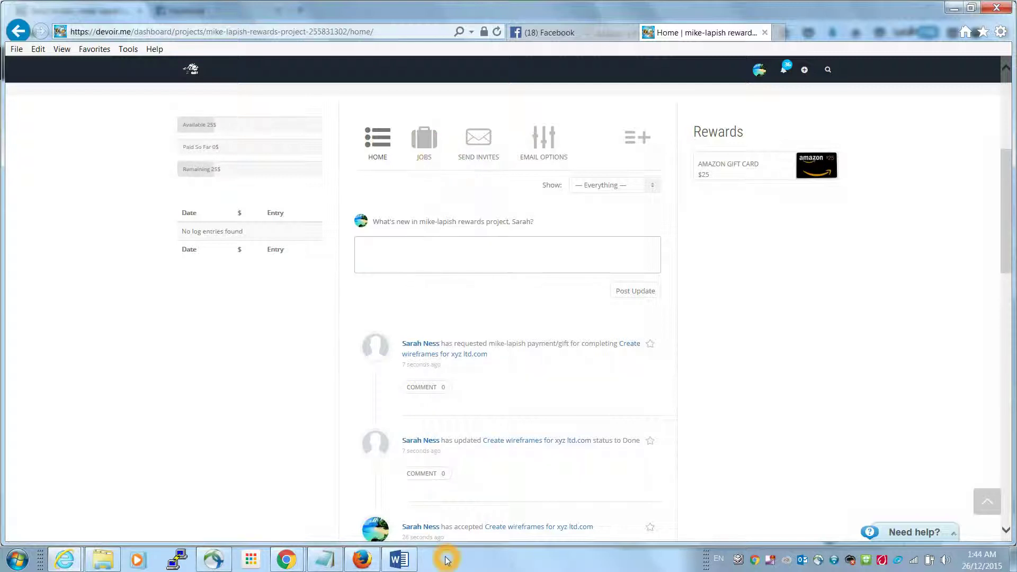
# As the admin in Firefox, open the project's jobs and the accepted wireframes job notification
pyautogui.click(364, 562)
pyautogui.scroll(6, 671, 315)
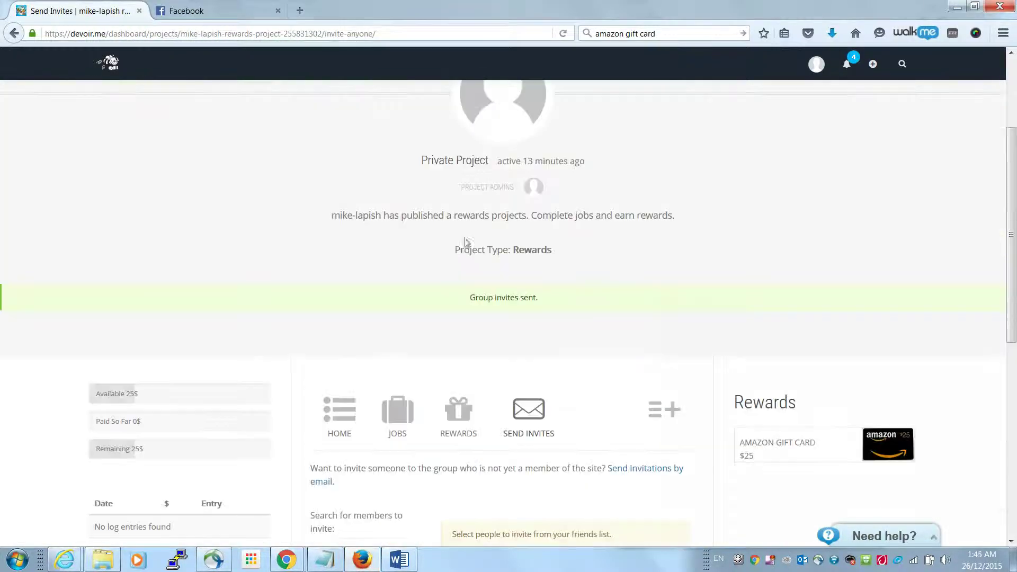
pyautogui.click(387, 422)
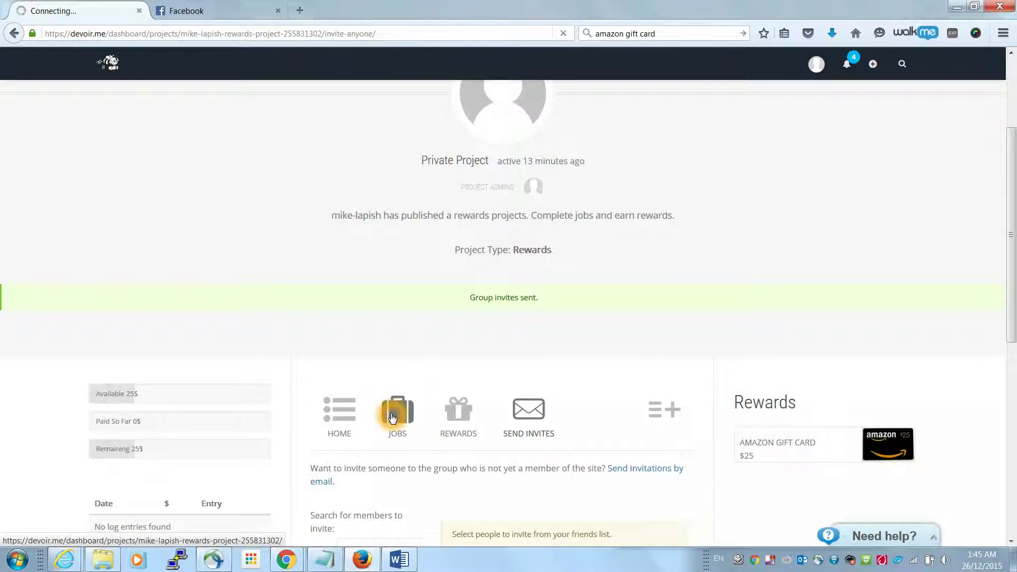
pyautogui.click(847, 63)
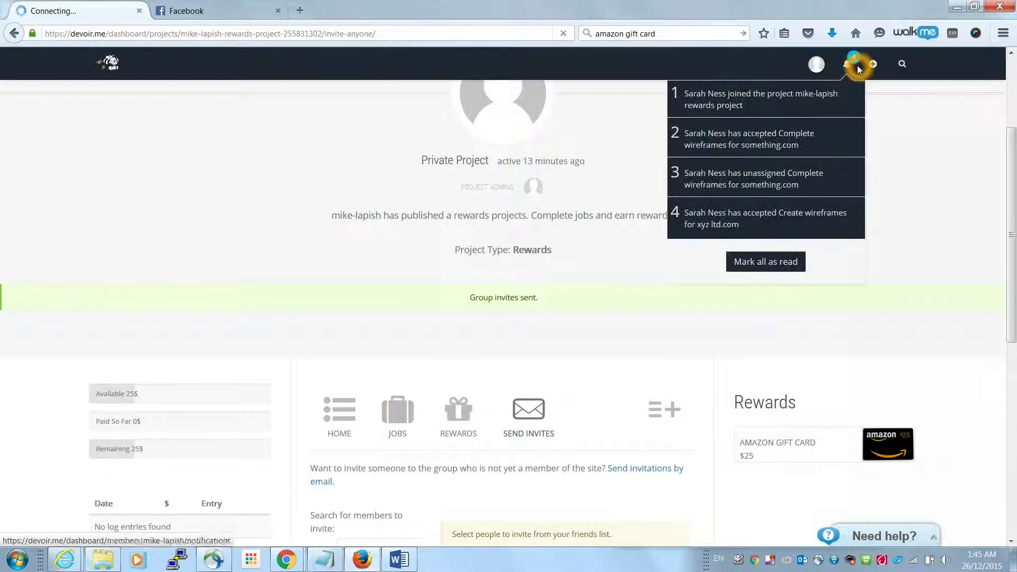
pyautogui.click(784, 205)
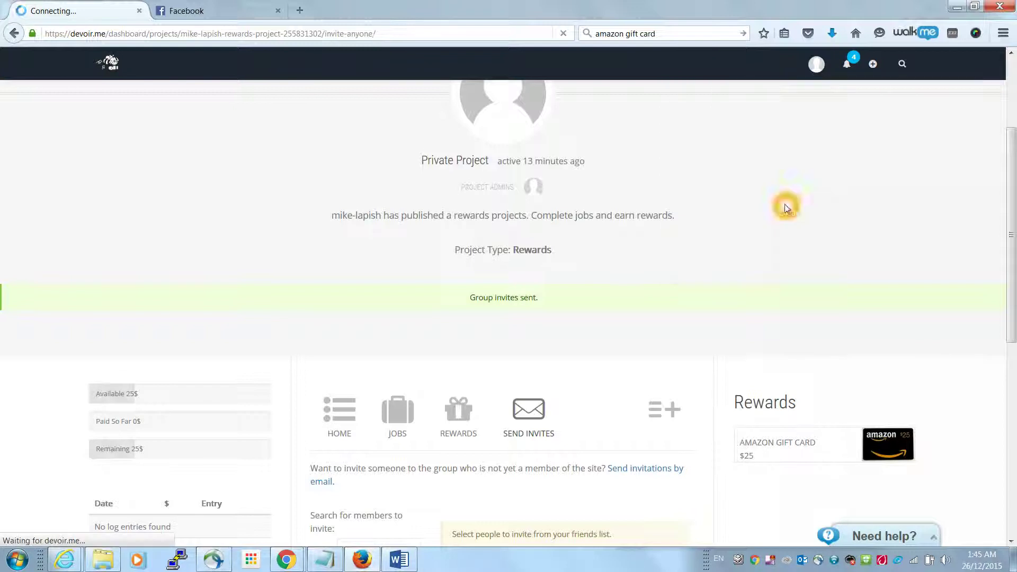
# Open the wireframes job's details and pay its 25 reward with Pay Now
pyautogui.scroll(-4, 620, 416)
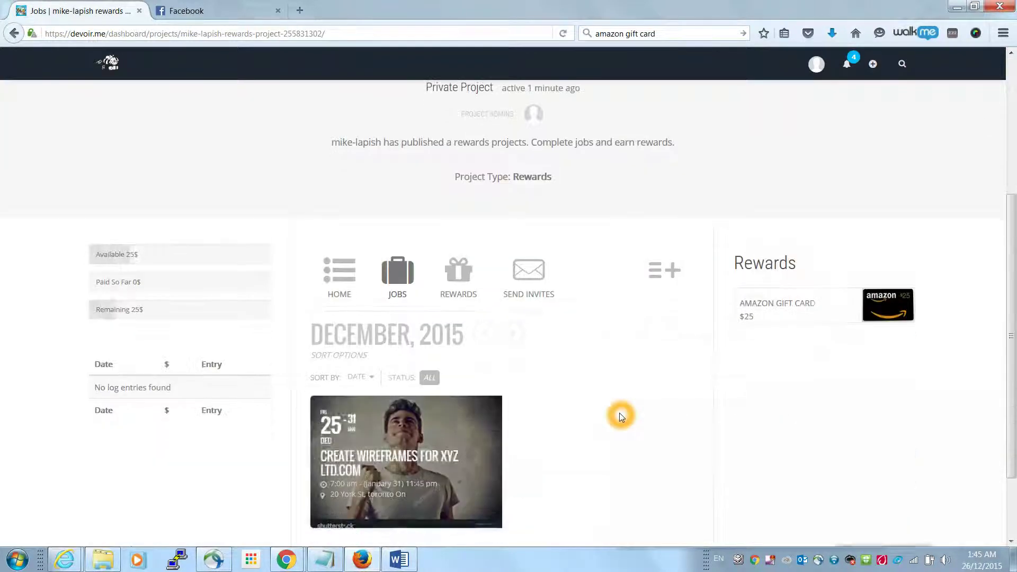
pyautogui.click(377, 470)
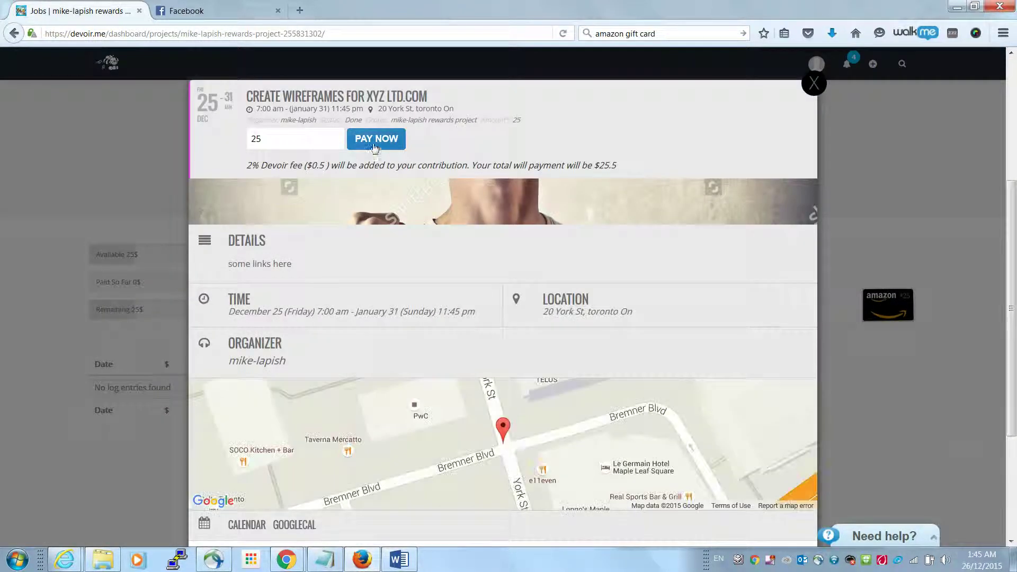
pyautogui.click(360, 153)
pyautogui.moveTo(285, 165); pyautogui.dragTo(365, 165)
pyautogui.click(380, 144)
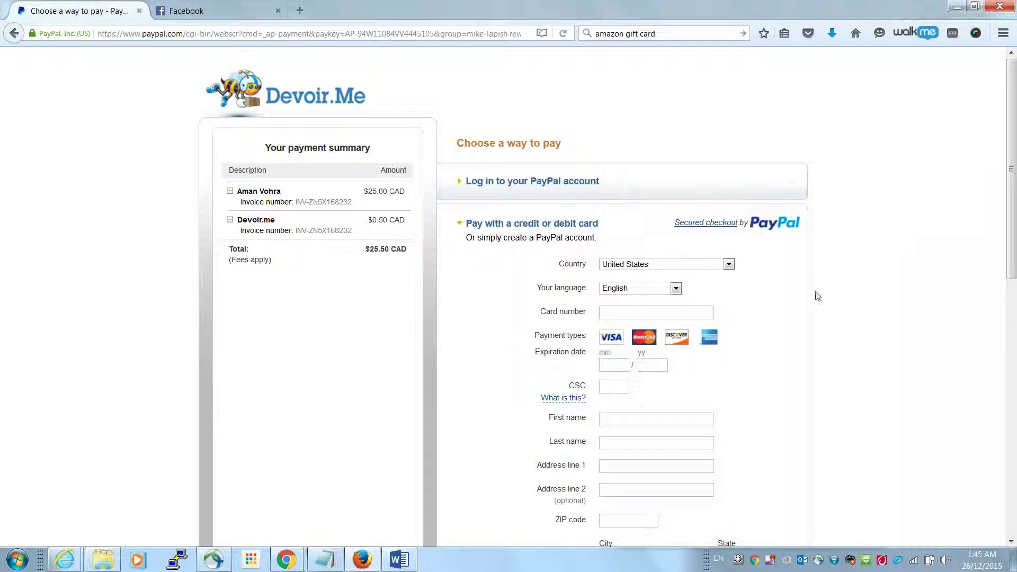
# Review the $25.50 CAD PayPal checkout, then cancel and return to Devoir.me
pyautogui.scroll(-10, 581, 360)
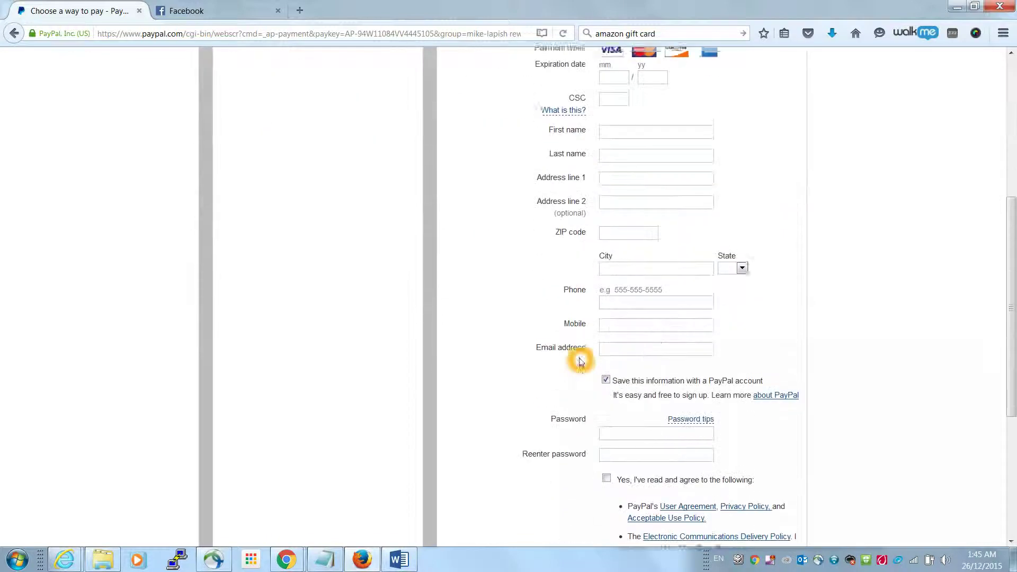
pyautogui.moveTo(707, 197)
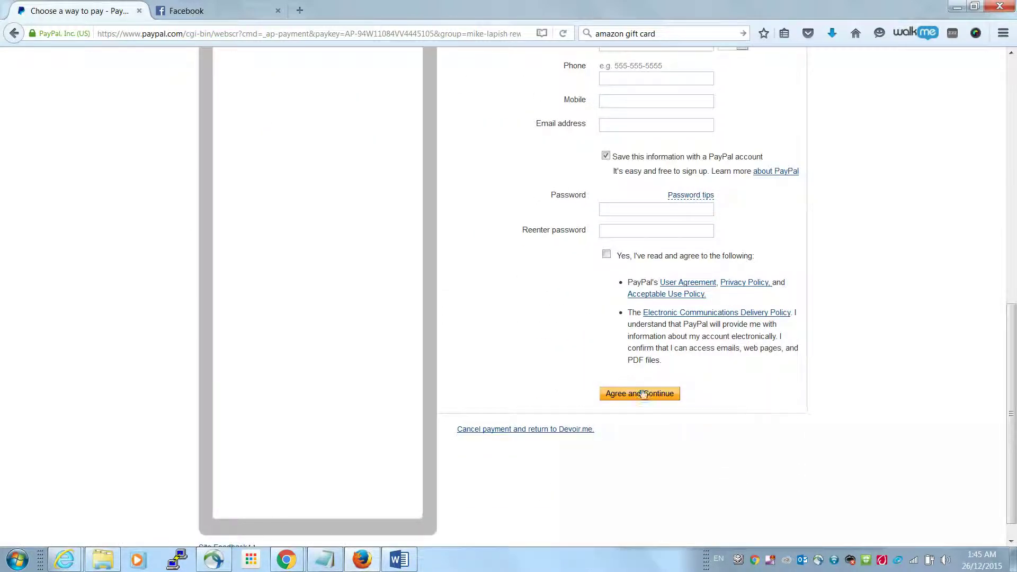
pyautogui.click(581, 431)
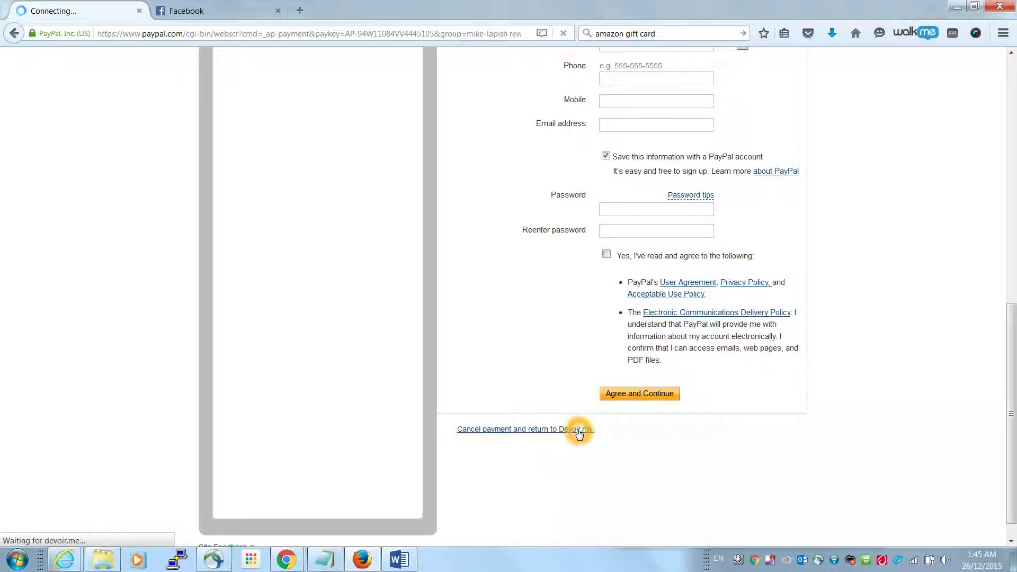
pyautogui.scroll(-5, 777, 334)
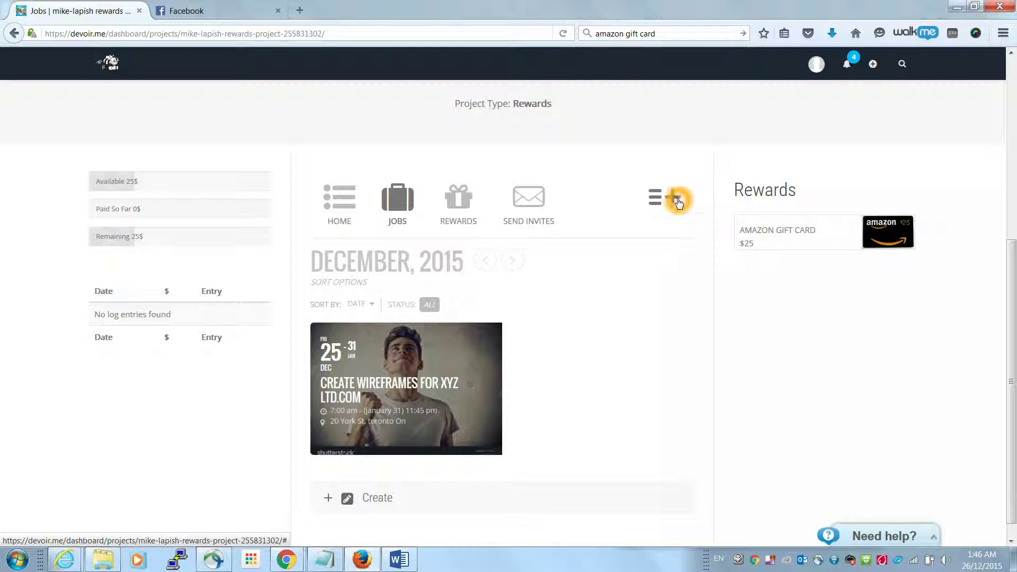
pyautogui.scroll(2, 786, 327)
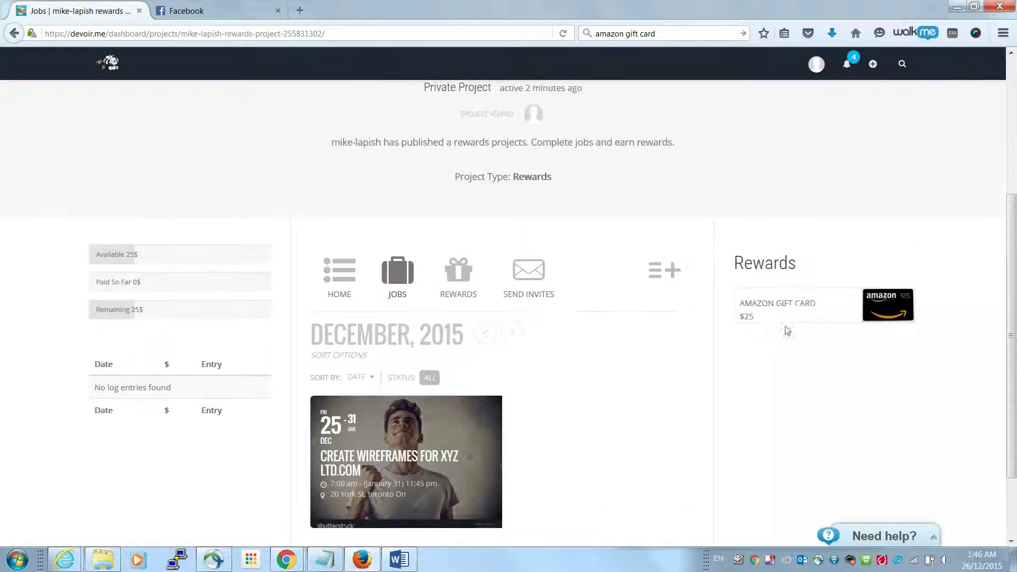
pyautogui.scroll(4, 786, 329)
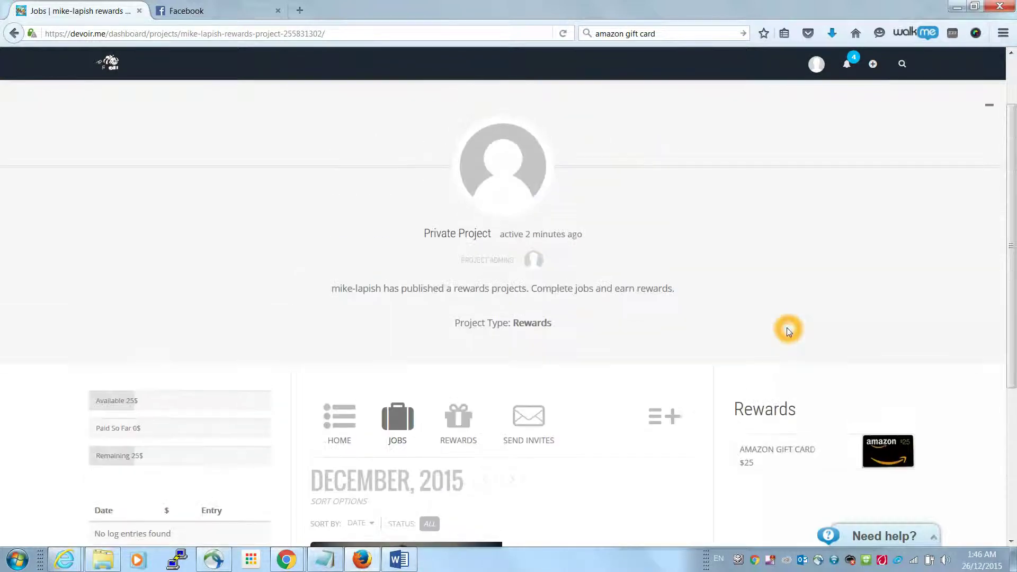